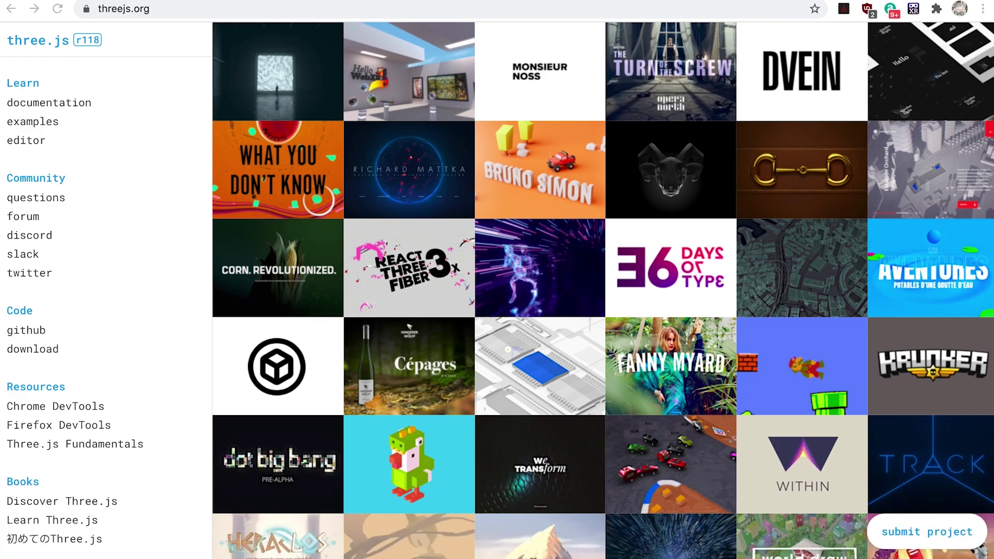
Open the three.js editor from the threejs.org sidebar and zoom in and out on the sample scene
left_click(30, 144)
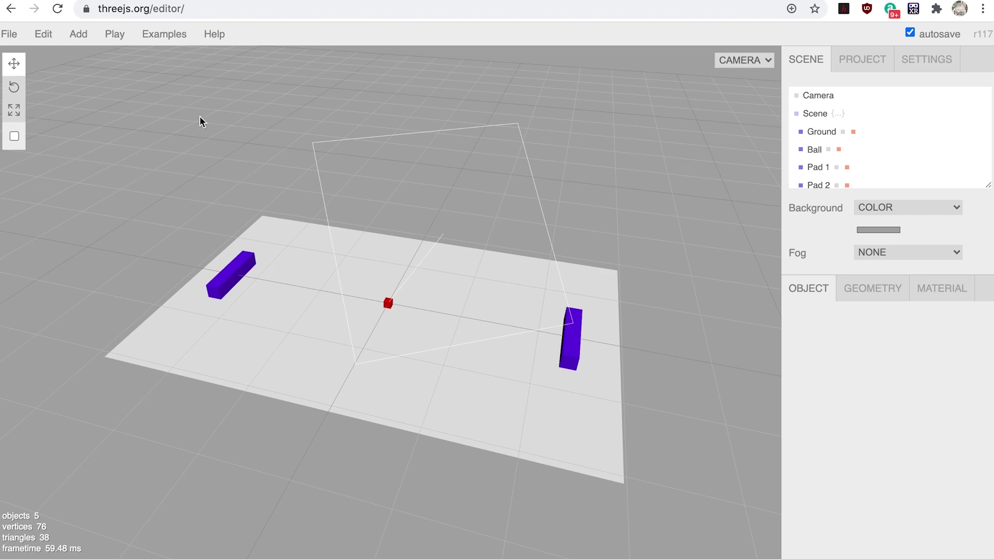
mouse_move(108, 72)
scroll(273, 101, "up", 5)
scroll(272, 101, "down", 6)
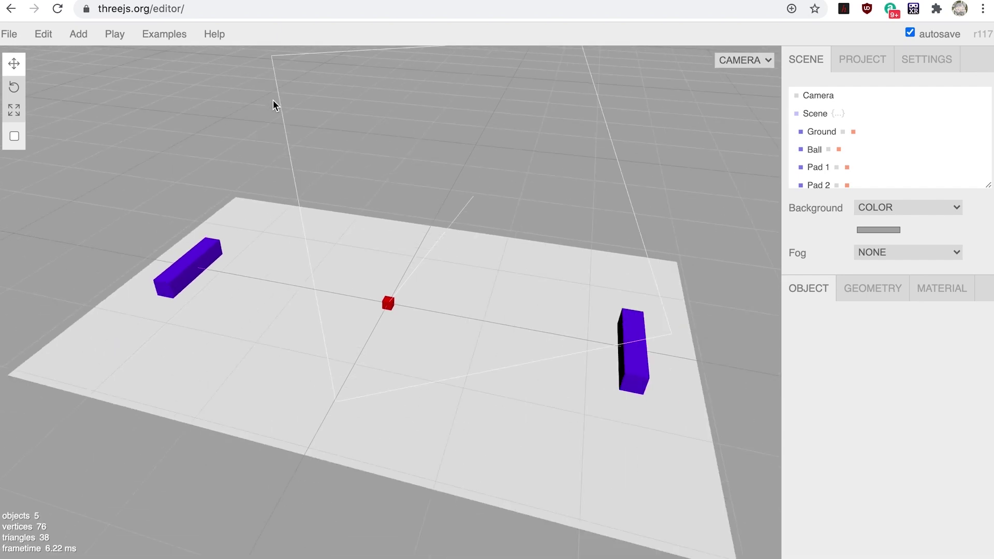
scroll(272, 101, "up", 2)
scroll(273, 101, "up", 5)
scroll(272, 101, "down", 6)
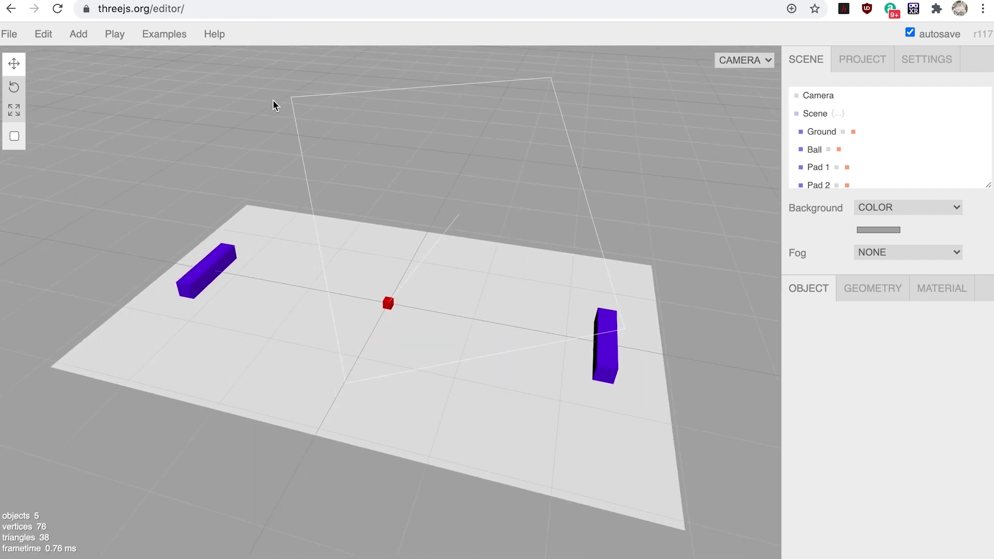
scroll(273, 101, "up", 2)
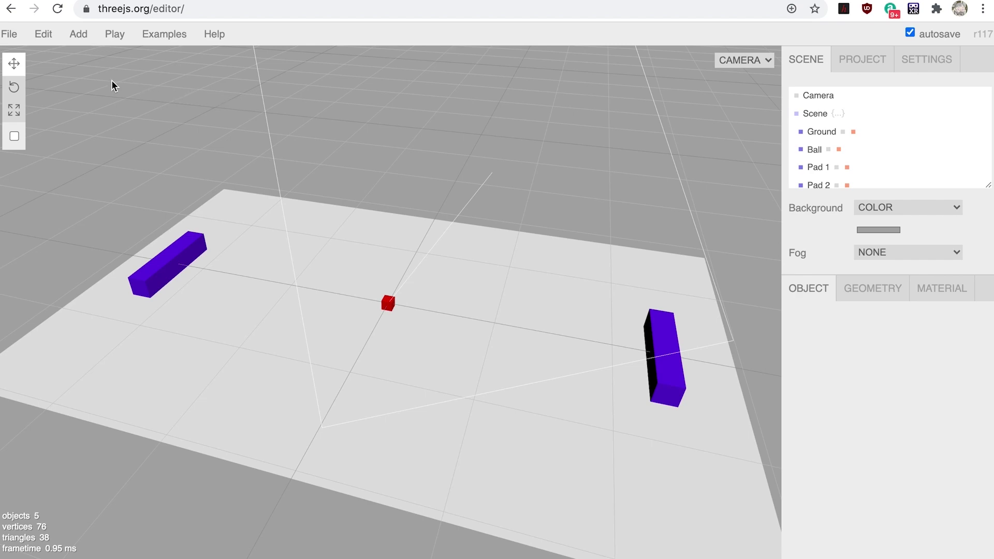
mouse_move(11, 35)
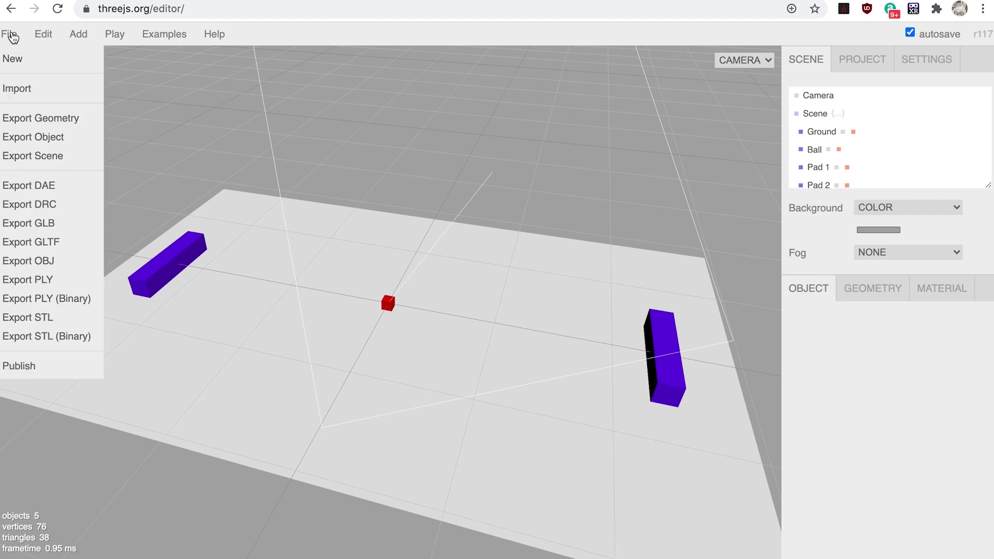
Start a new empty scene via File > New, confirming the loss of unsaved data
left_click(16, 60)
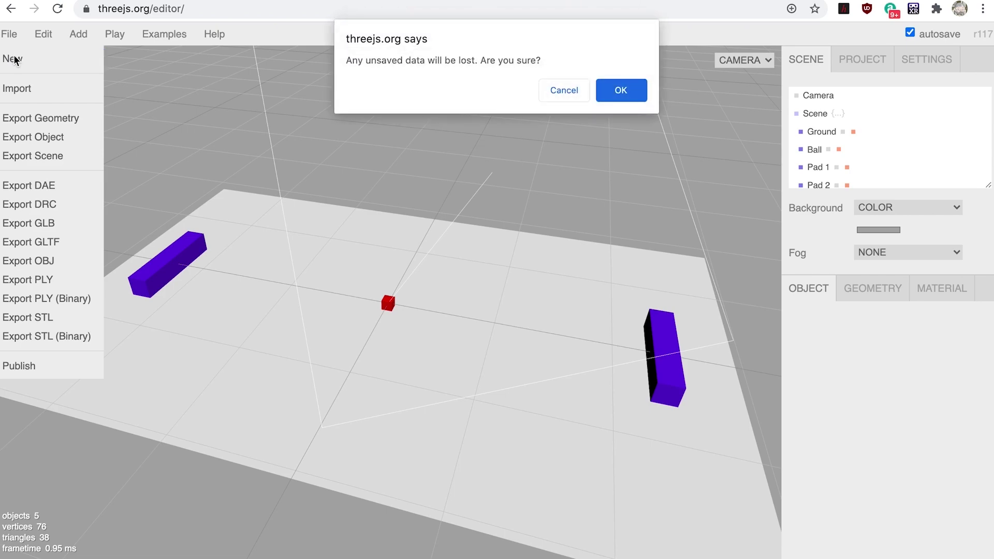
left_click(618, 89)
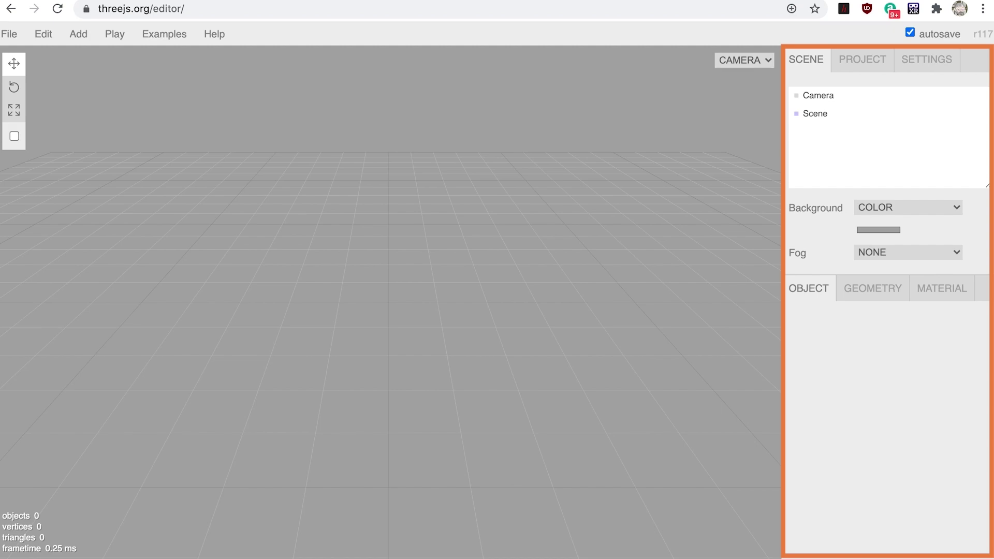
Enter 'Earth and Moon' as the project Title in the Project settings
left_click(889, 60)
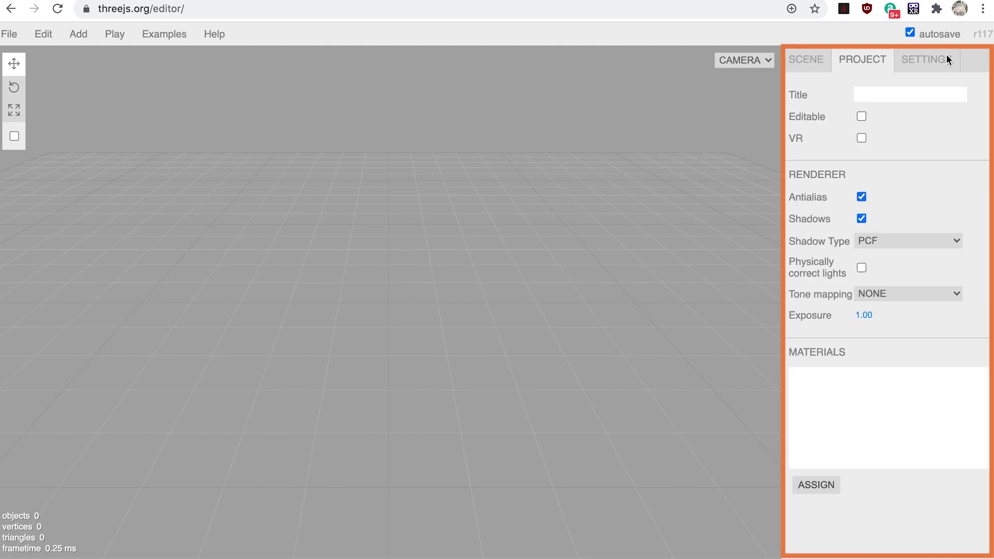
left_click(939, 58)
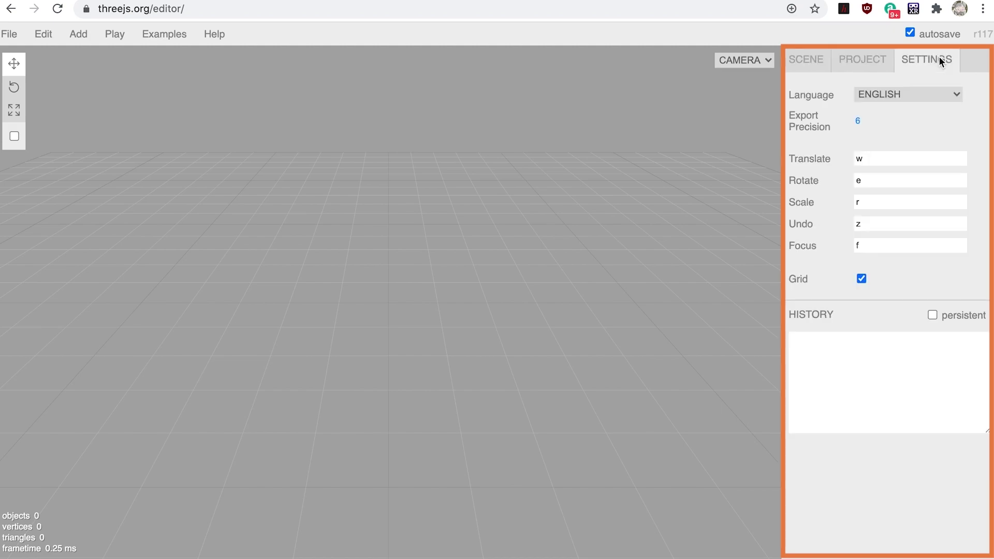
left_click(809, 64)
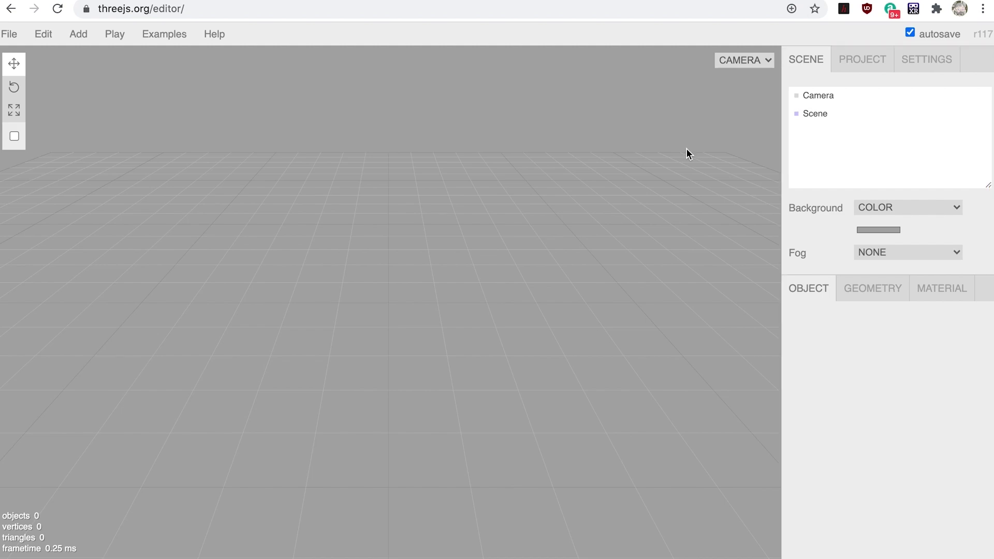
left_click(861, 57)
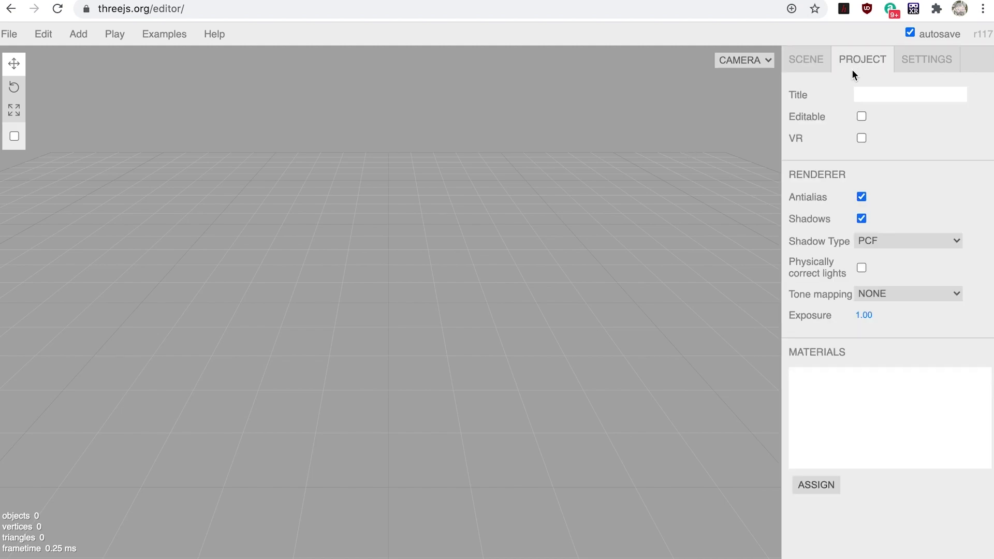
type("Earth and Moon")
mouse_move(82, 42)
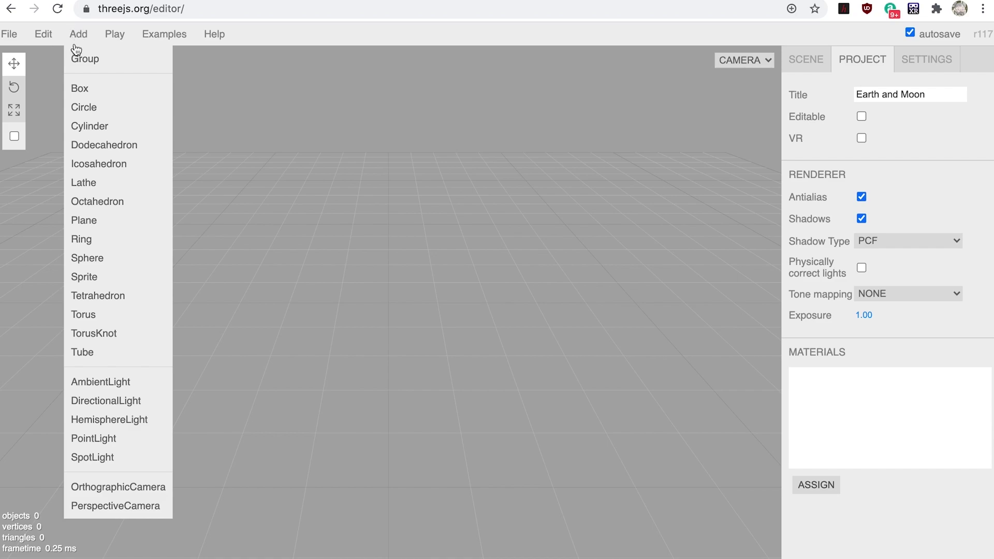
Add a sphere mesh at the origin and set its object Name to Earth
left_click(100, 265)
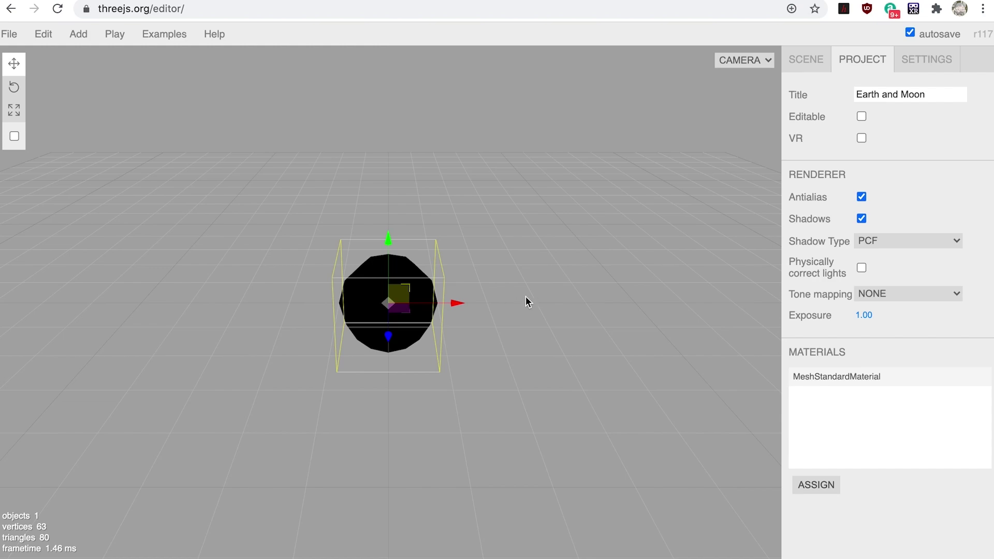
left_click(804, 54)
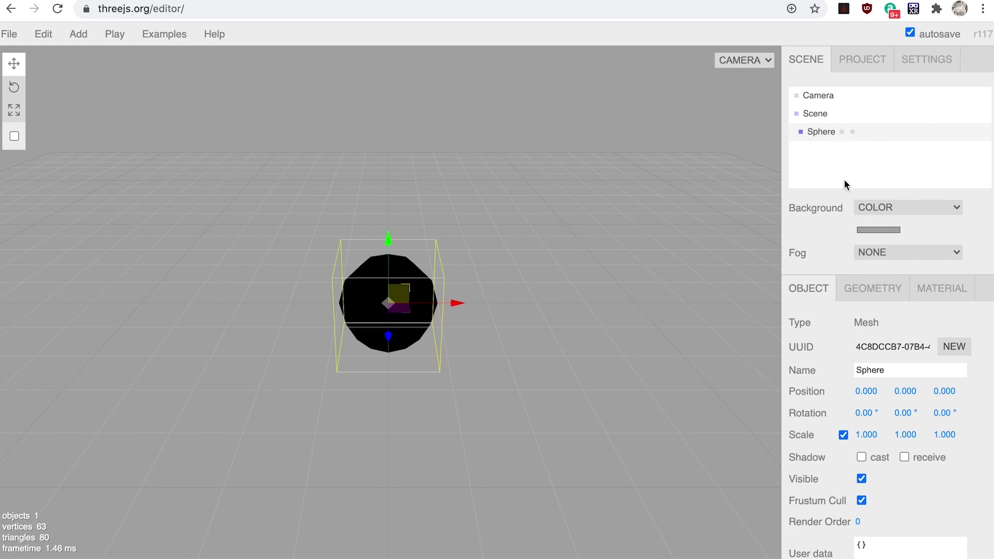
left_click(891, 368)
key("super+a")
type("Earth")
key("Return")
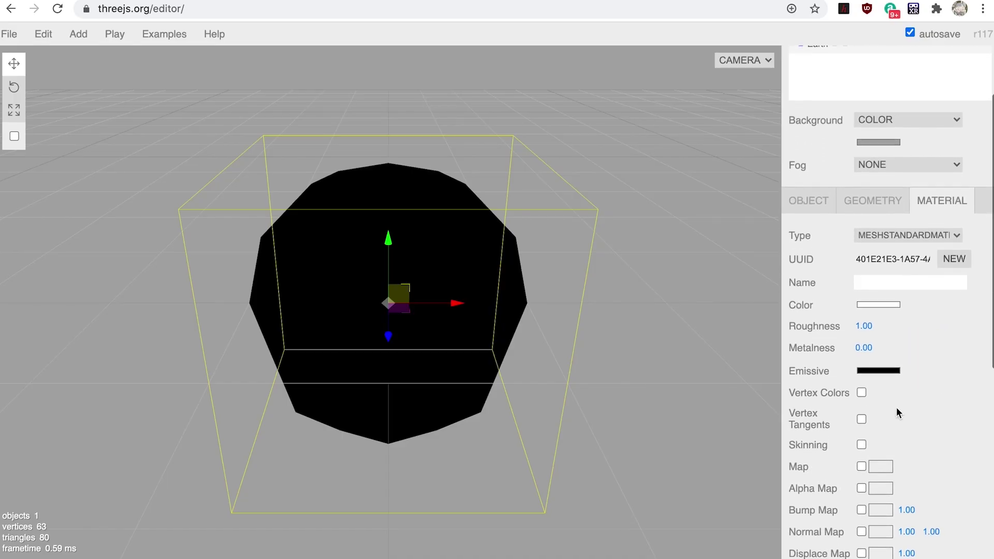
scroll(896, 407, "down", 7)
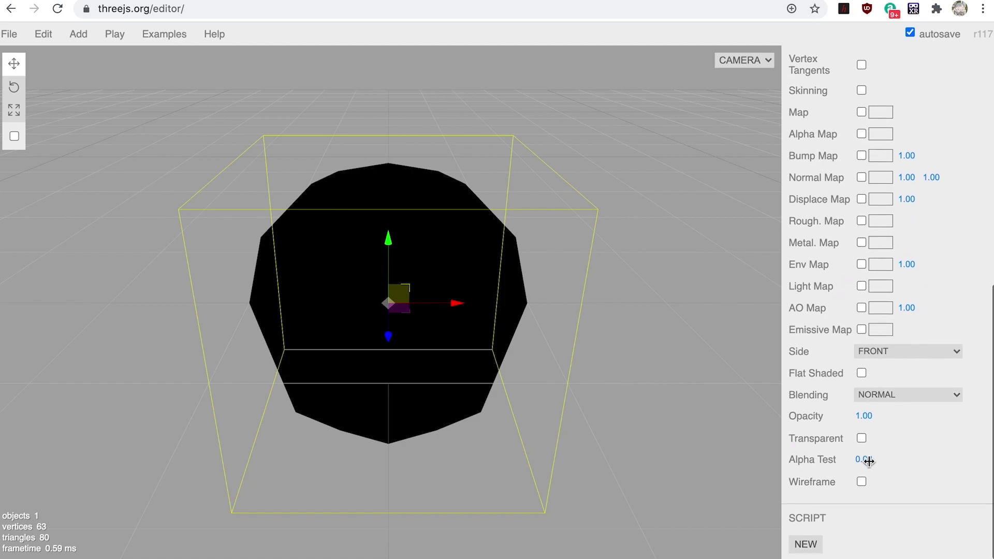
left_click(861, 482)
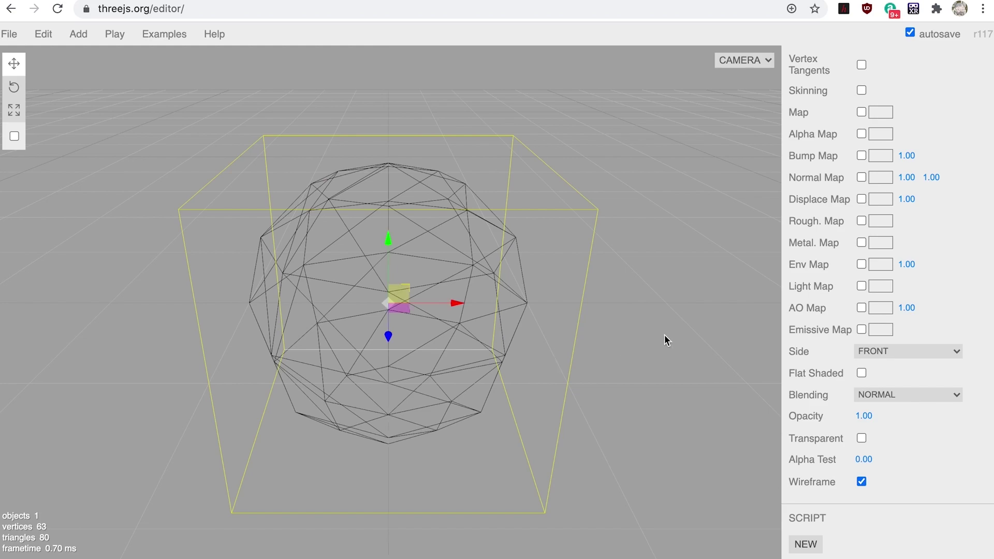
left_click(862, 482)
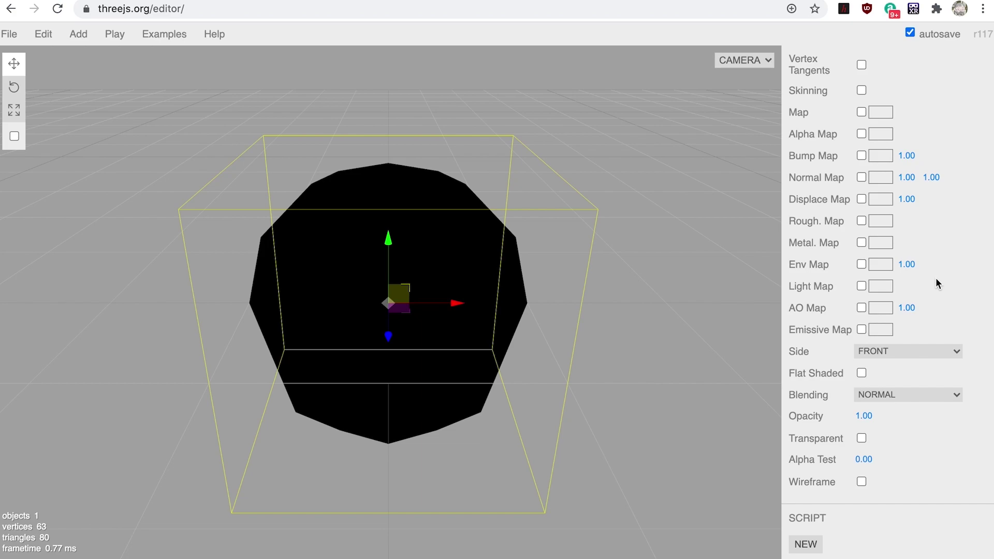
scroll(936, 278, "up", 5)
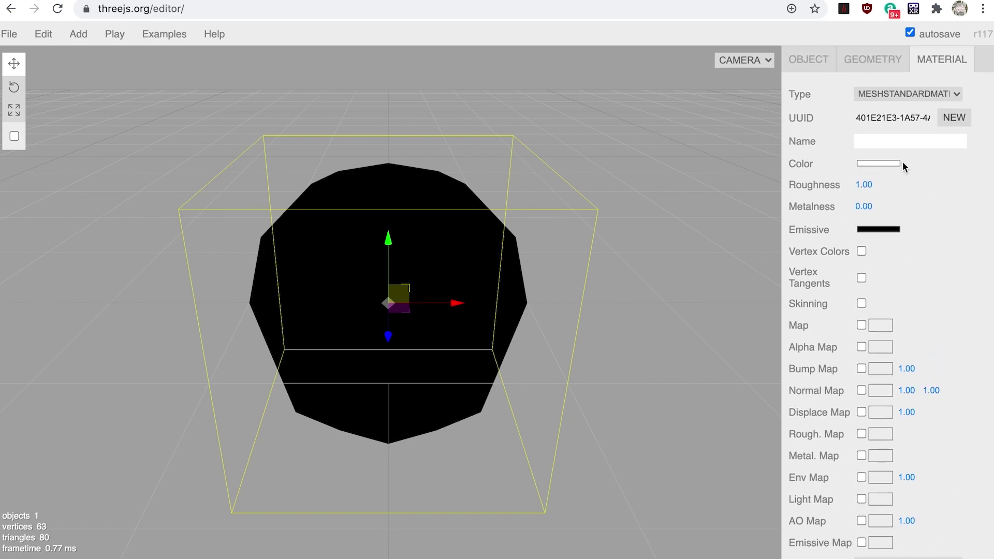
scroll(917, 178, "up", 1)
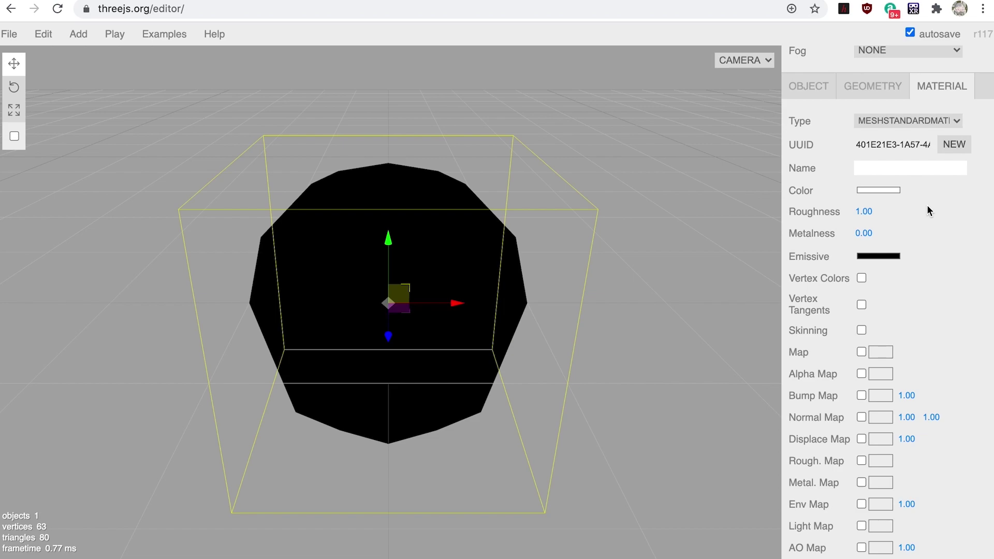
scroll(927, 207, "up", 1)
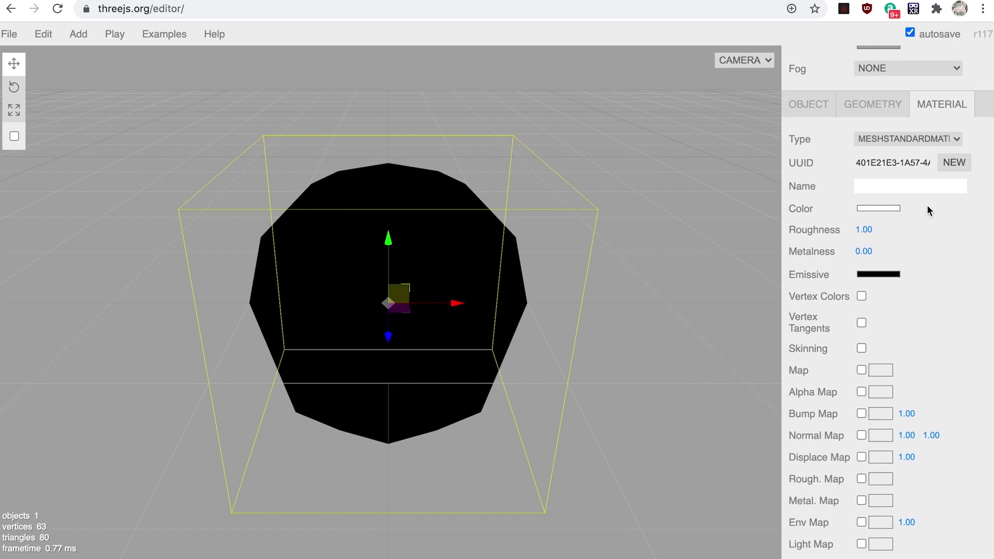
left_click(958, 139)
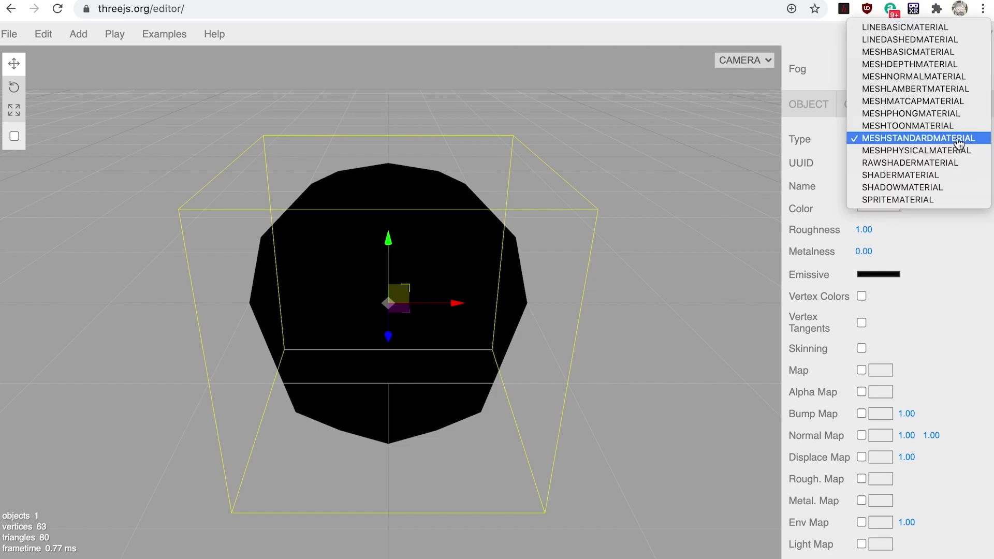
left_click(932, 52)
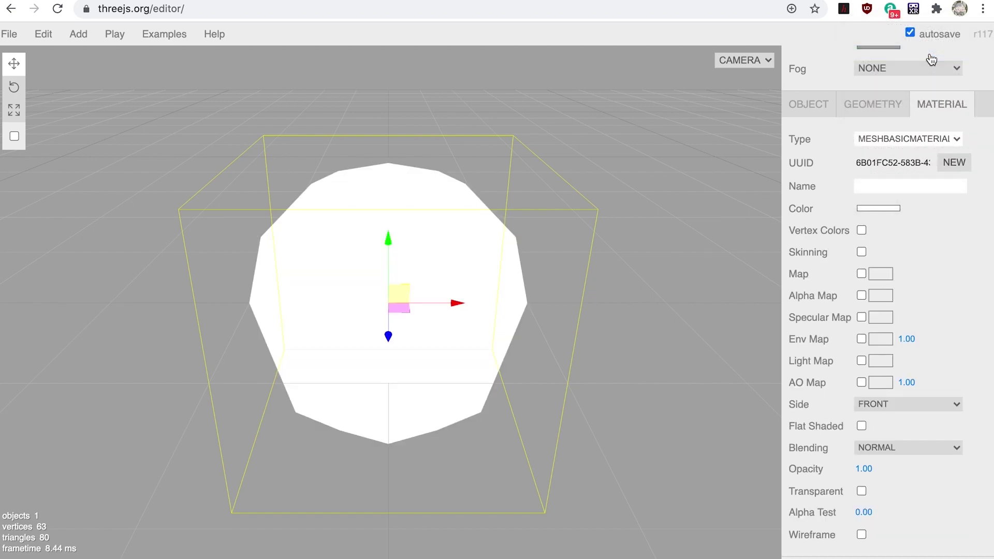
left_click(959, 141)
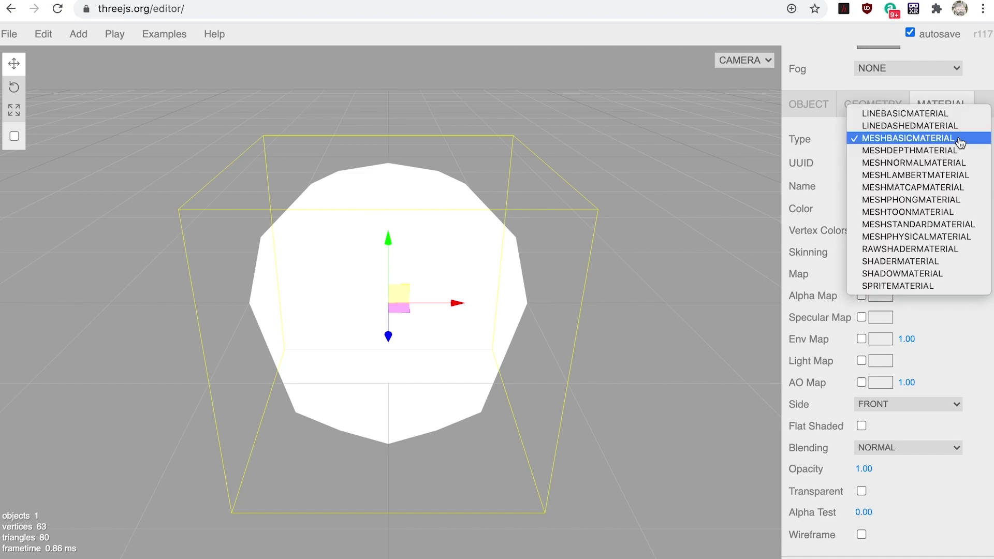
left_click(953, 224)
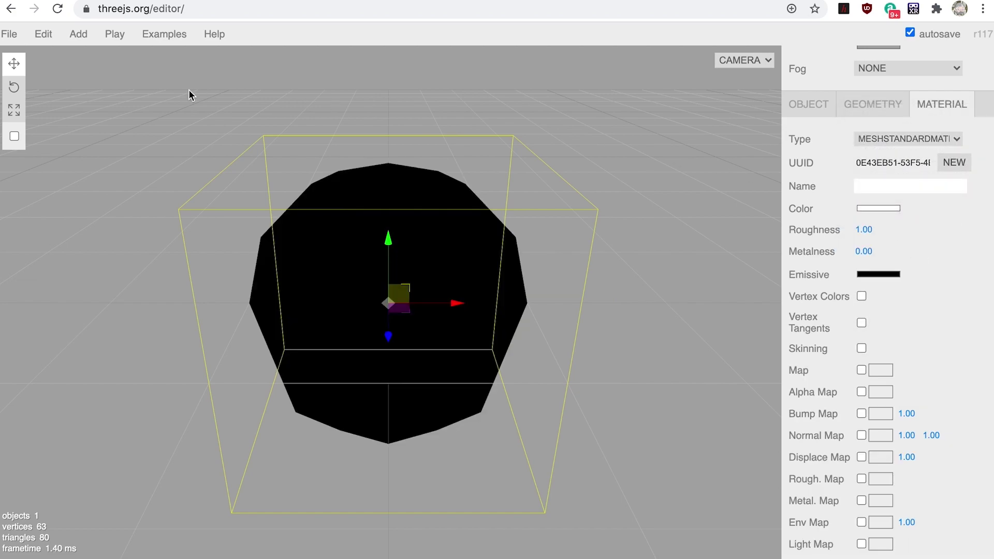
Add a directional light at 5, 10, 7.5 with intensity 1.00 and review its properties
mouse_move(88, 45)
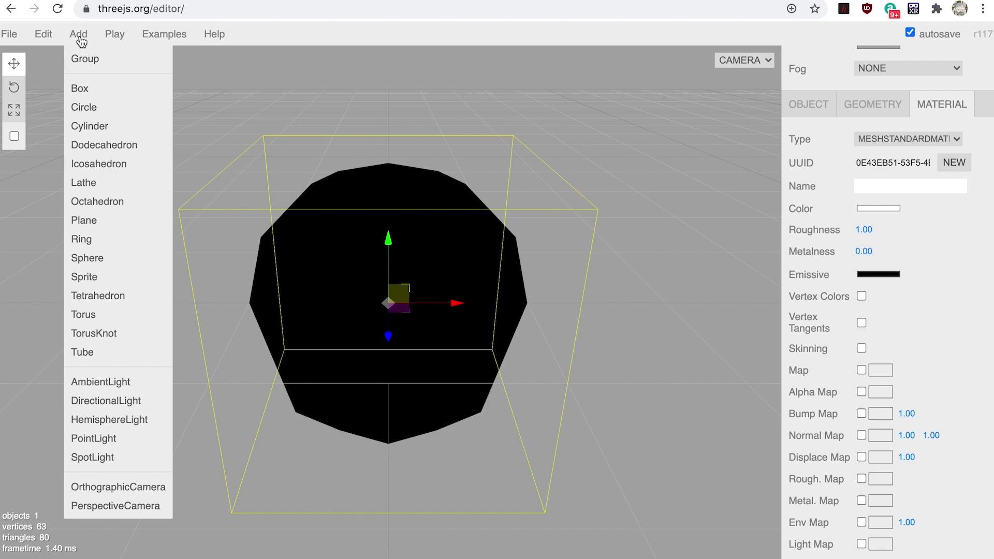
left_click(117, 401)
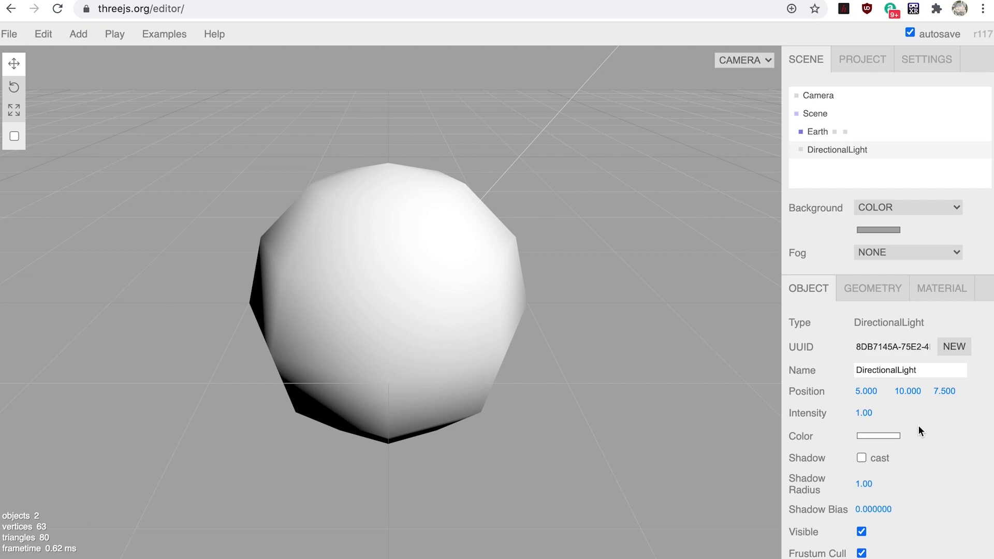
scroll(918, 425, "down", 2)
scroll(918, 429, "down", 1)
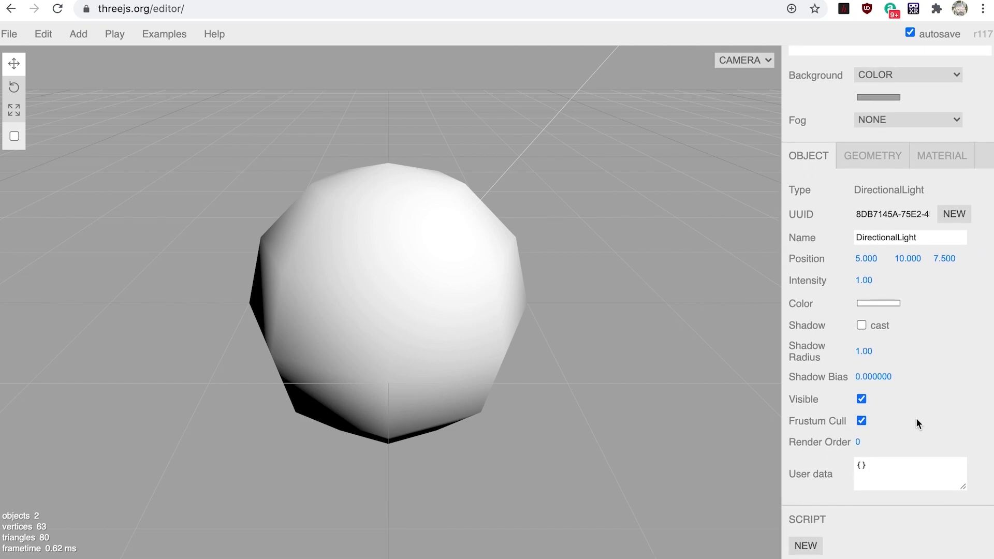
scroll(915, 421, "up", 1)
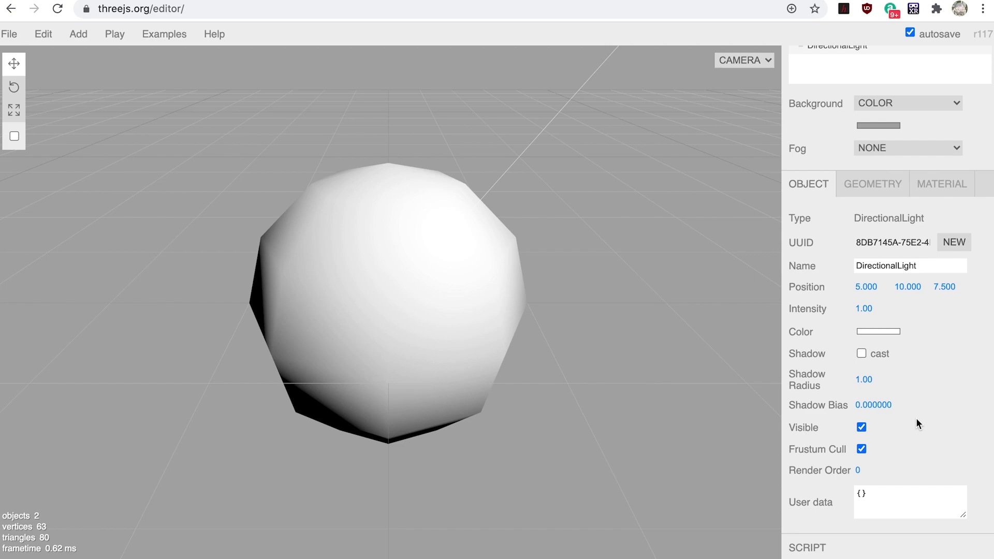
scroll(915, 418, "down", 1)
scroll(915, 423, "up", 1)
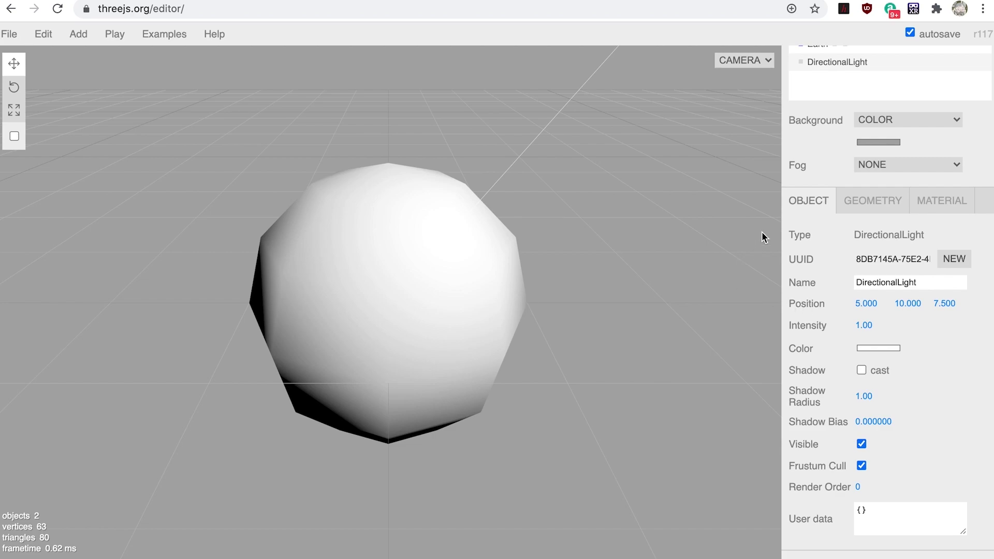
scroll(852, 184, "up", 3)
Select Earth and load earth.jpg as its material's colour Map
left_click(832, 127)
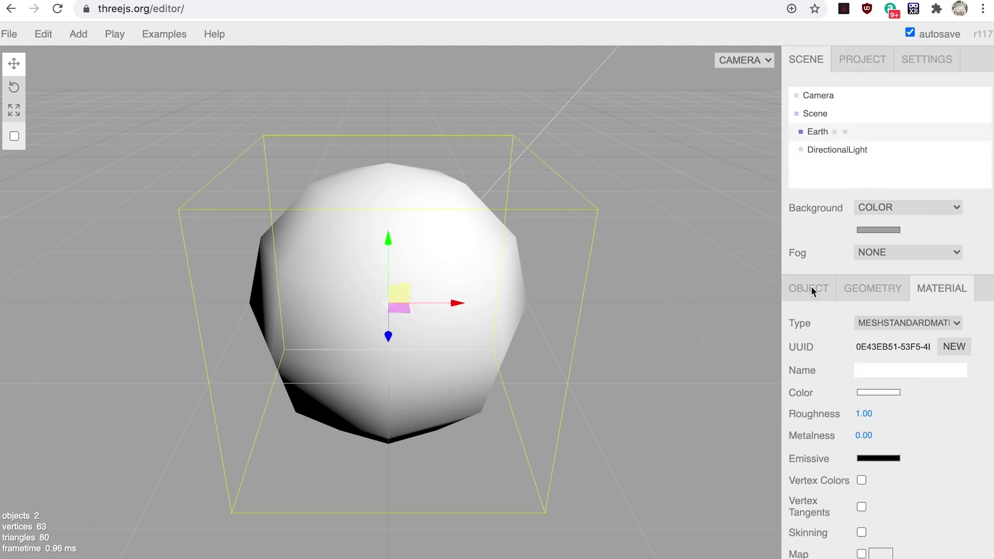
left_click(811, 287)
left_click(932, 288)
scroll(931, 404, "down", 1)
scroll(931, 403, "down", 2)
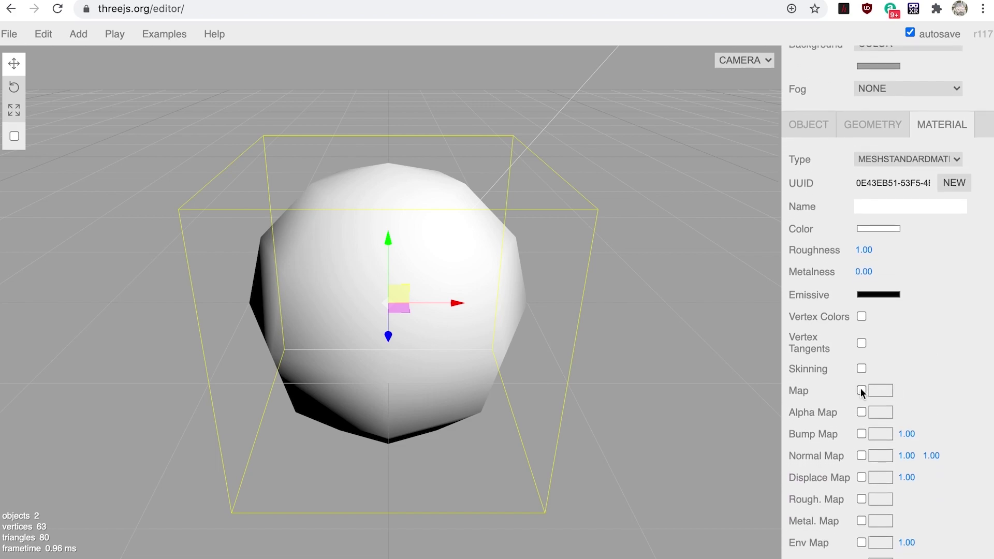
left_click(886, 395)
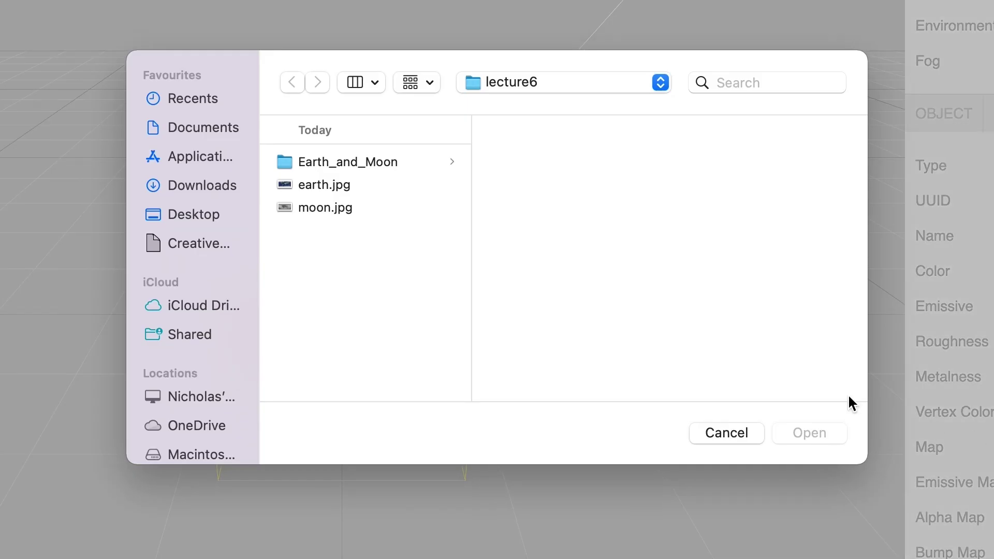
left_click(338, 190)
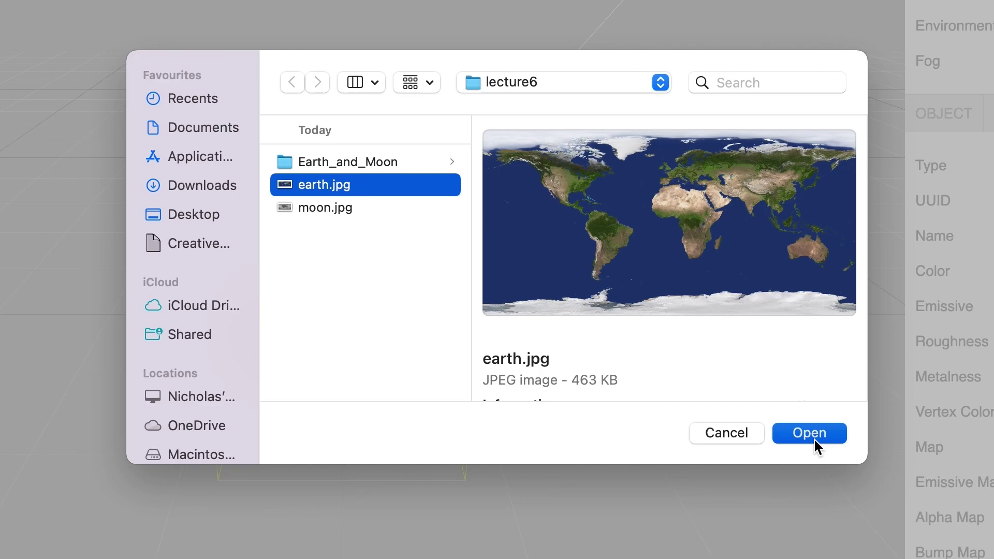
left_click(810, 434)
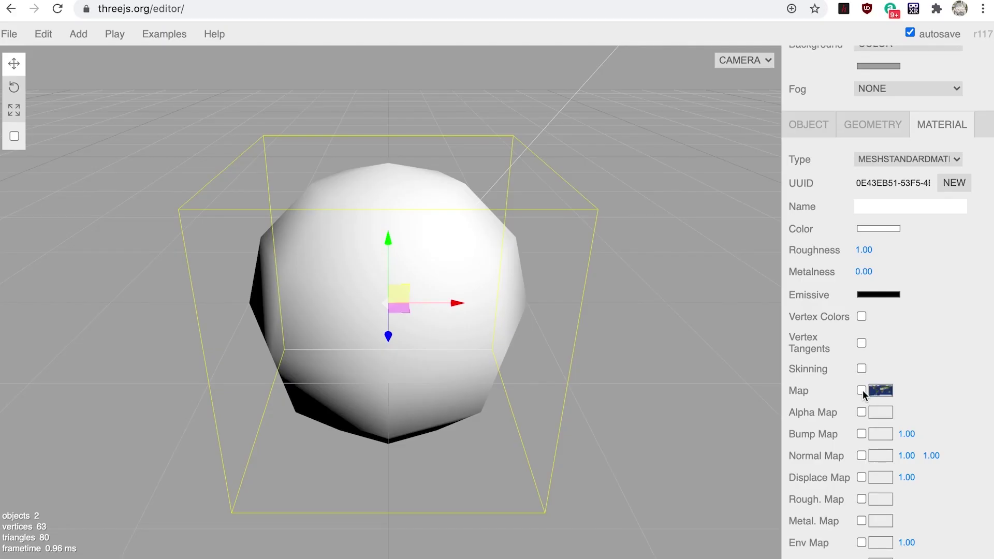
left_click(861, 391)
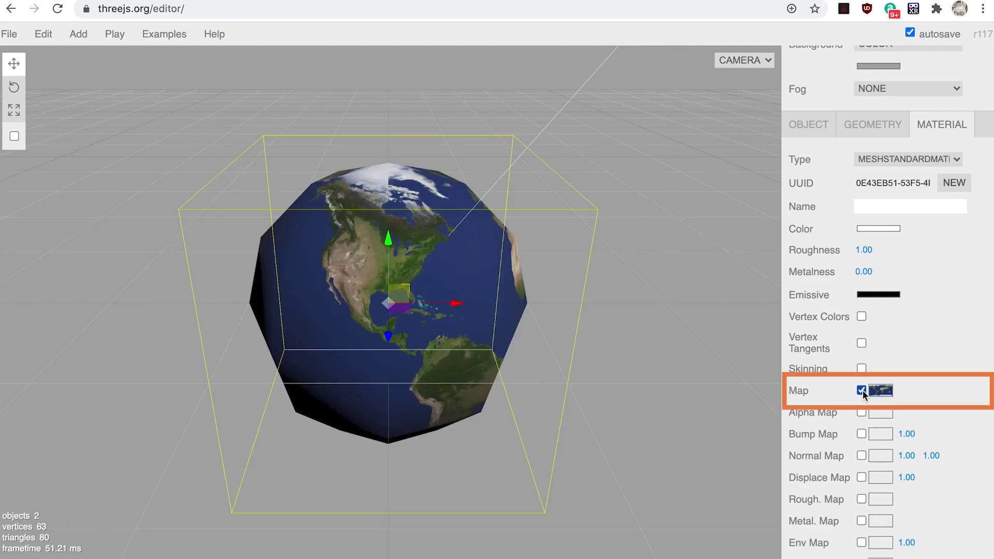
Set Earth's geometry Width segments to 30 and Height segments to 20, giving 651 vertices
left_click(877, 124)
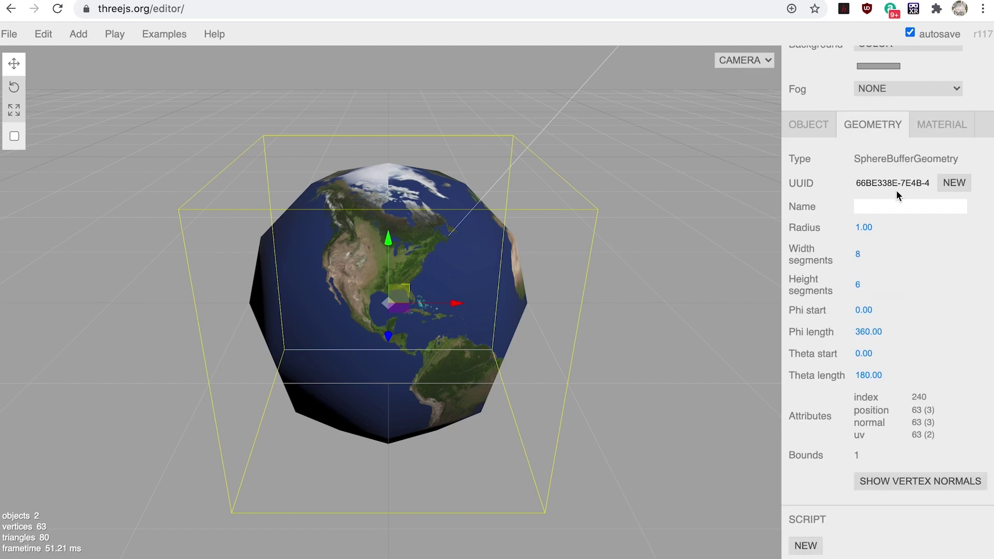
left_click(858, 253)
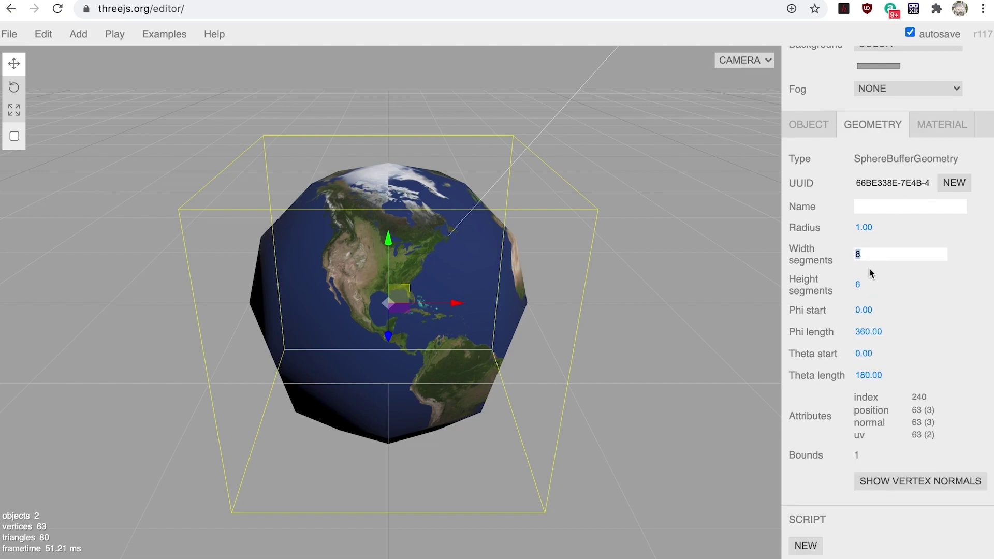
type("30")
left_click(857, 284)
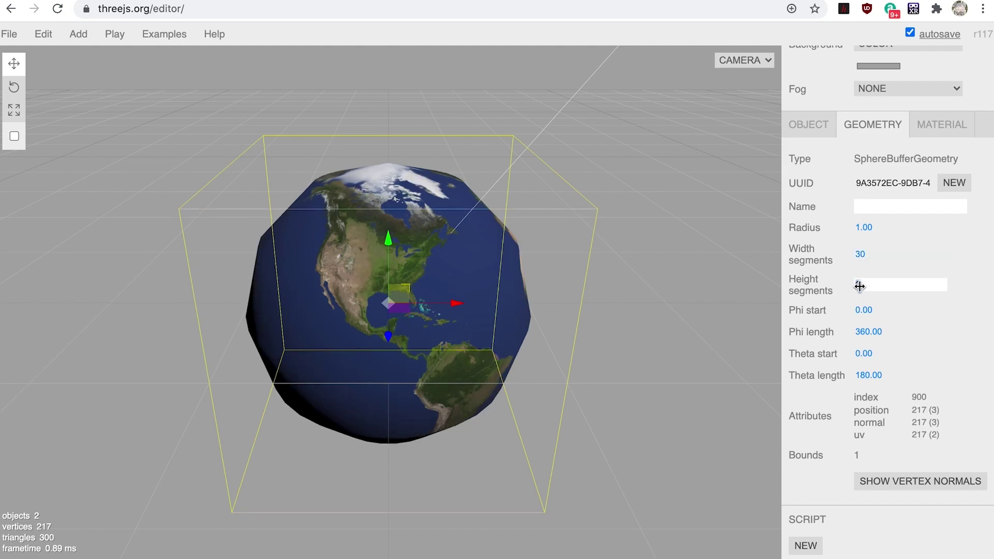
type("20")
key("Return")
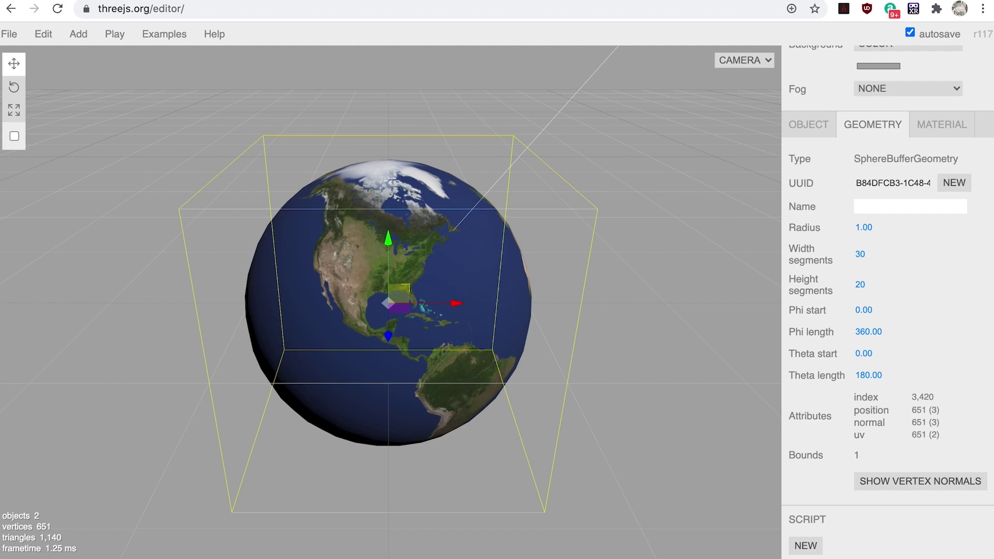
left_click(939, 127)
scroll(932, 259, "down", 5)
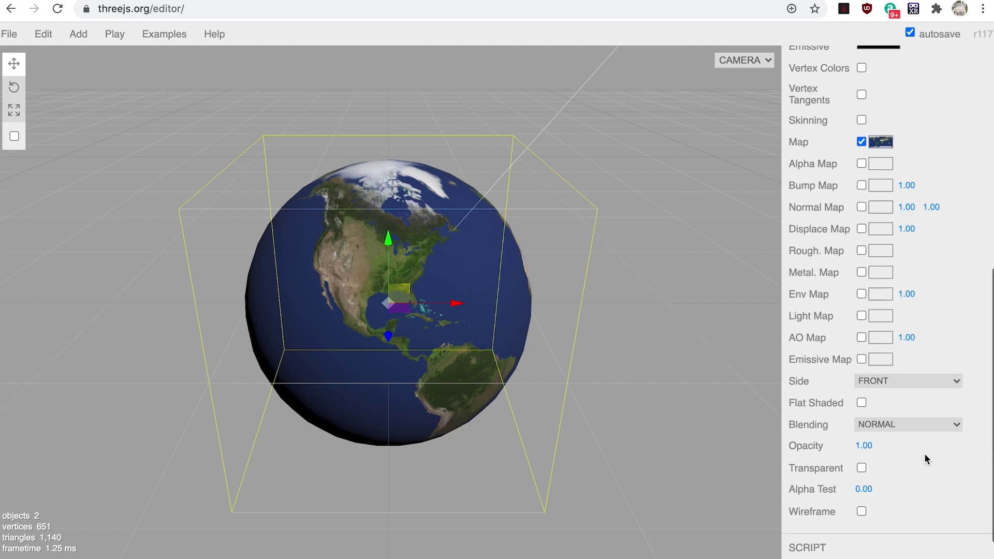
scroll(924, 452, "down", 1)
left_click(862, 482)
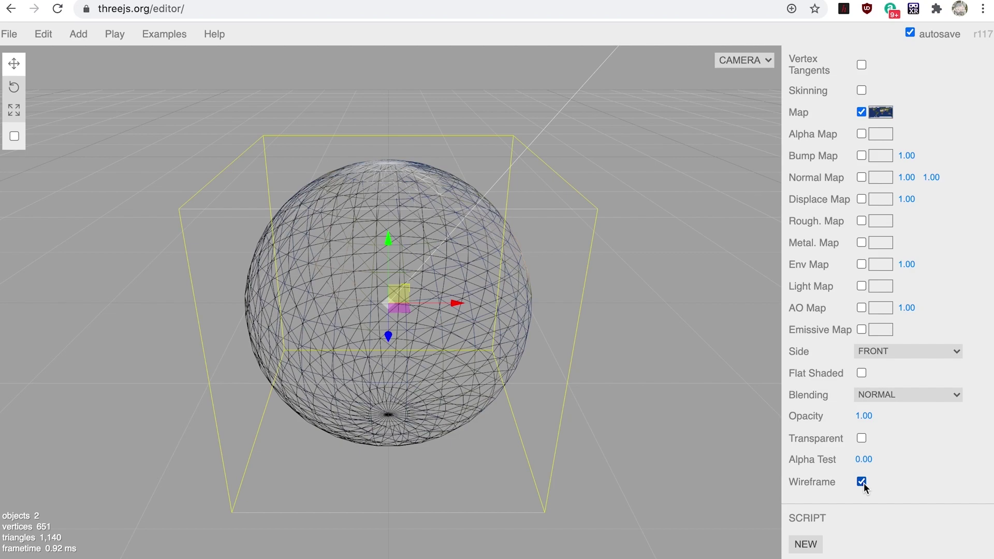
left_click(862, 482)
scroll(928, 402, "up", 3)
scroll(928, 402, "down", 3)
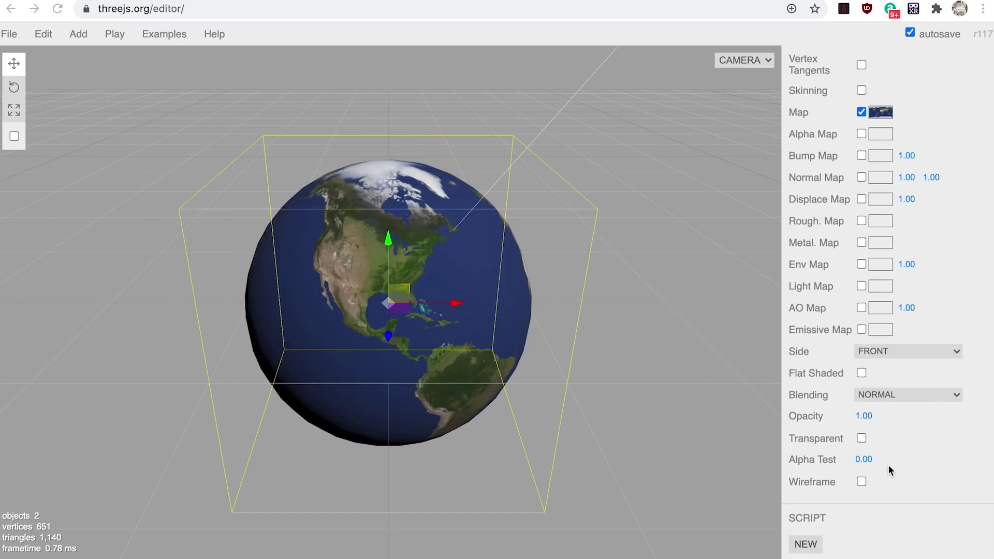
Create a script named Earth whose update adds 0.1 to this.rotation.y
left_click(809, 545)
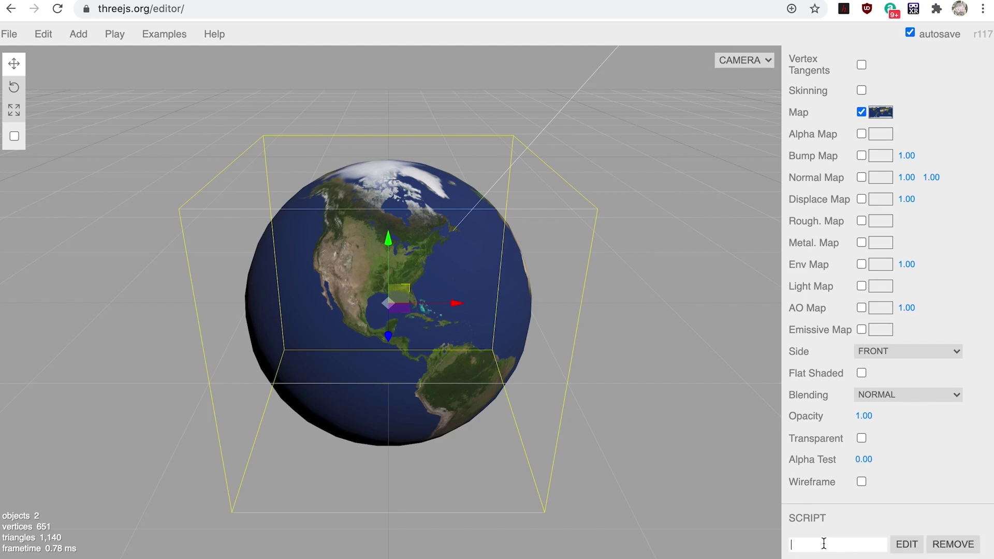
type("Earth")
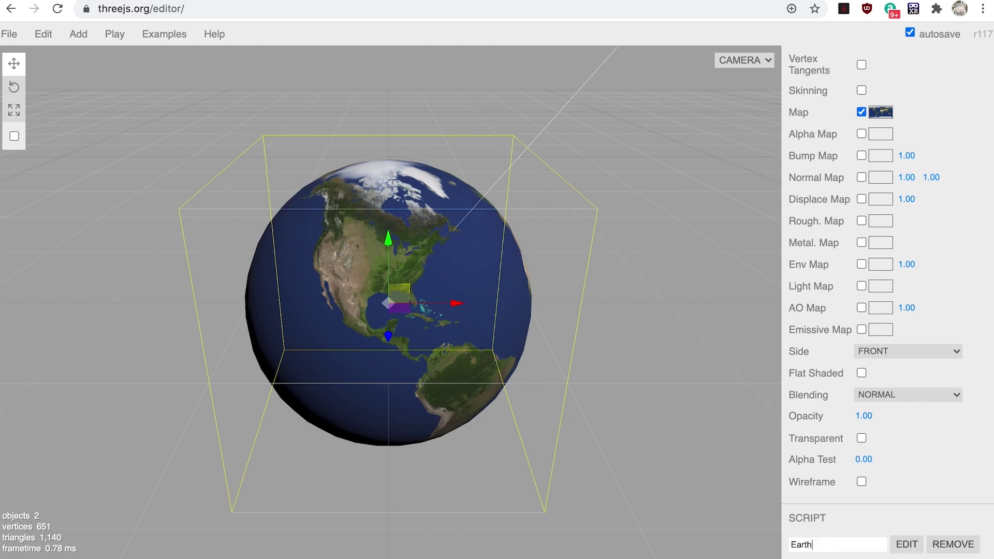
left_click(906, 545)
type("this.rota")
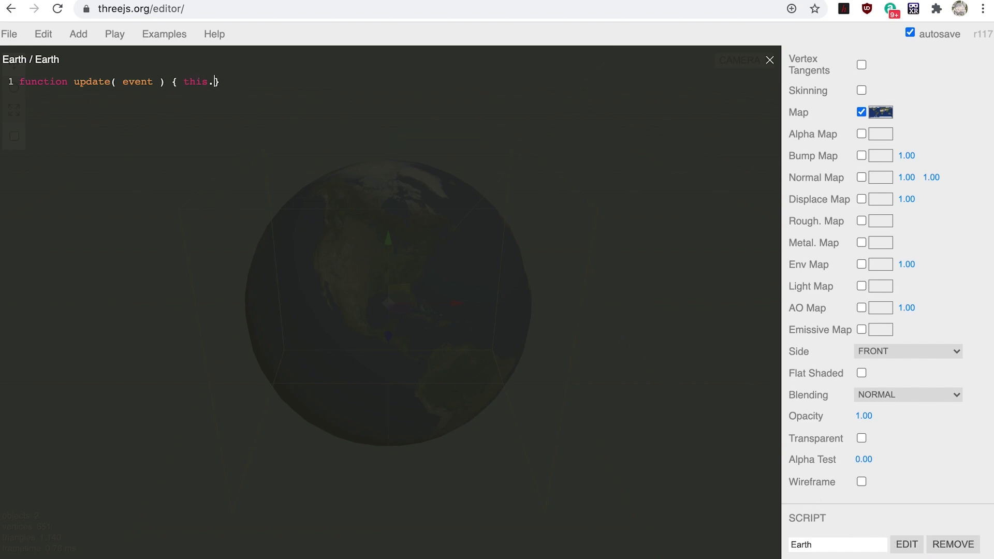
type("tion.y += 0.2")
key("BackSpace")
type("1;")
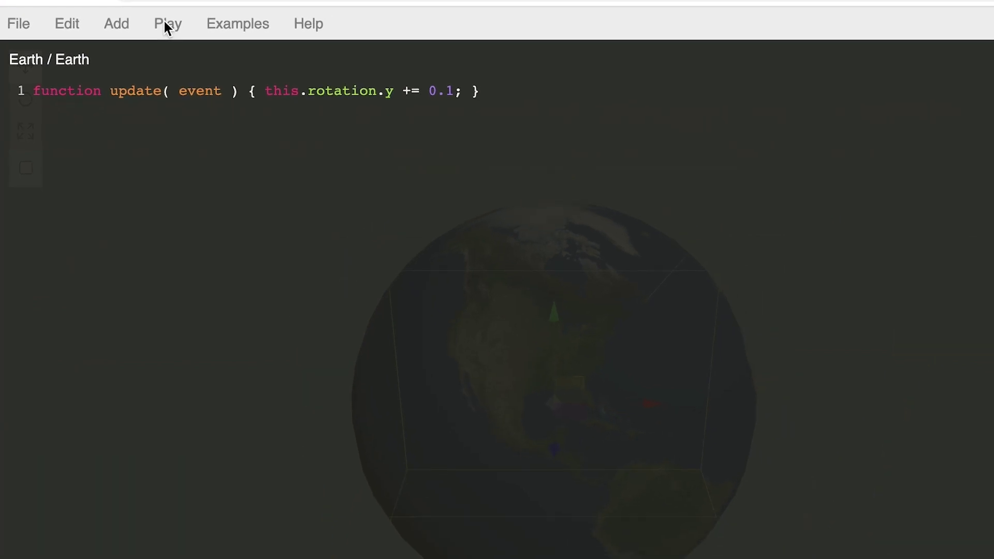
Change the Earth script's rotation step to 0.01 and test the slower spin in playback
left_click(190, 23)
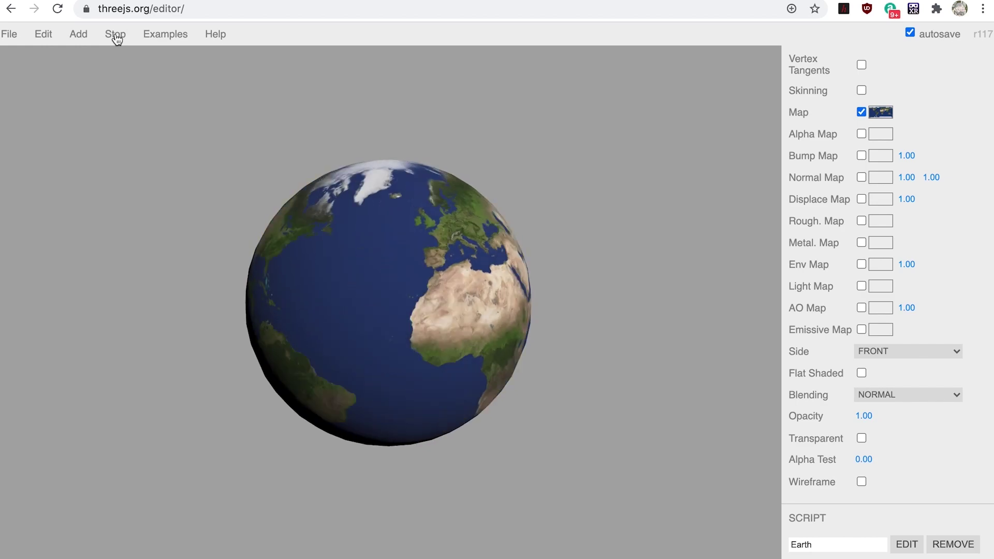
left_click(115, 36)
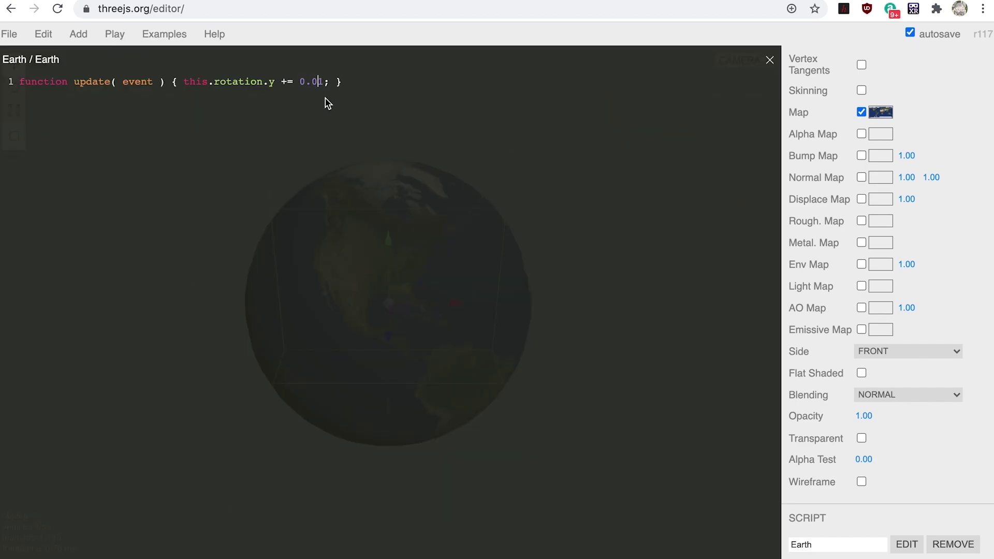
type("0")
left_click(115, 36)
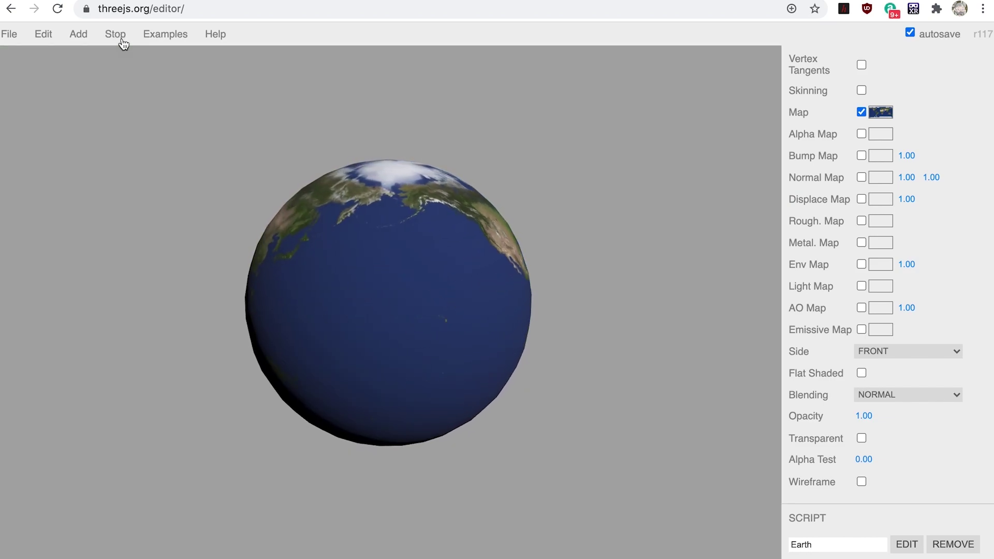
left_click(121, 40)
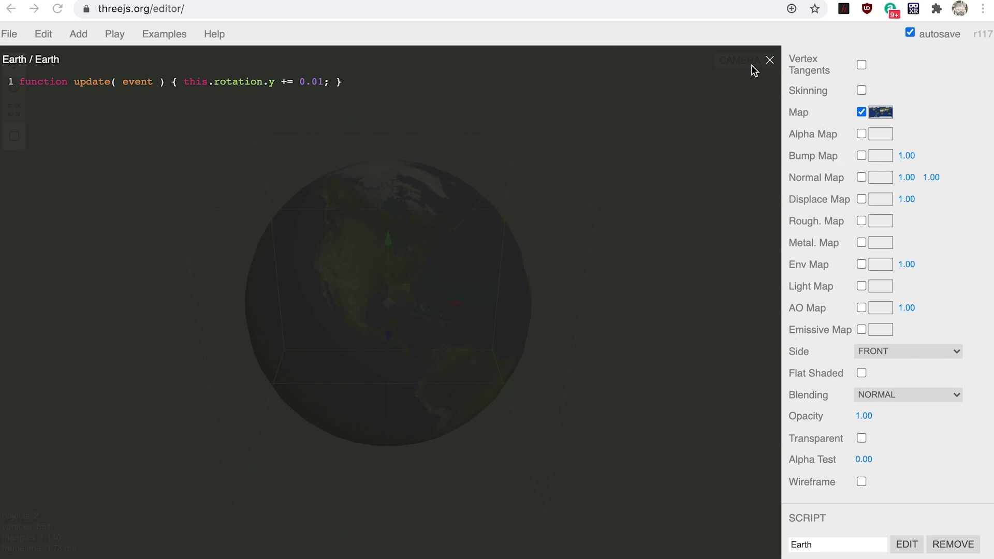
Close the script editor, add a second sphere and rename it Moon
left_click(769, 60)
mouse_move(78, 39)
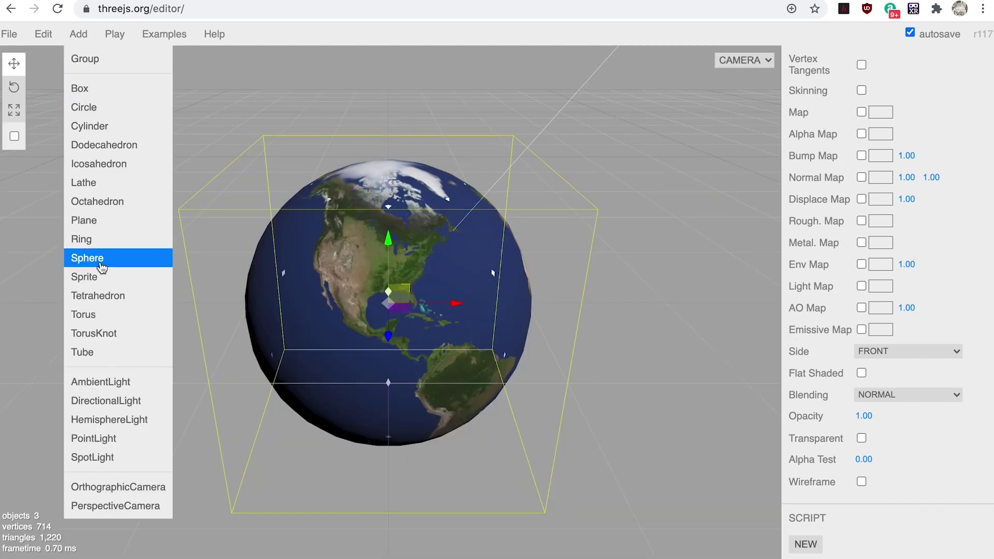
left_click(101, 263)
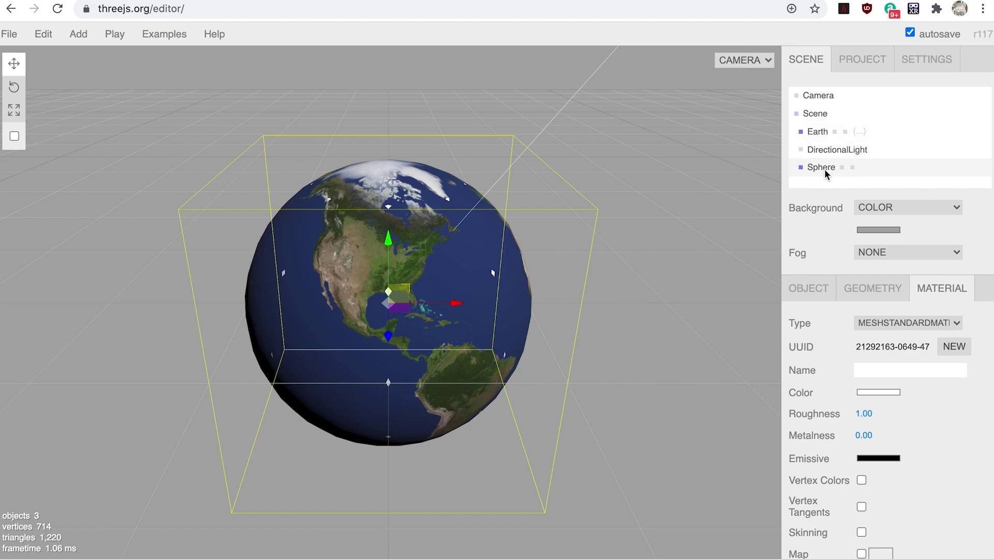
left_click(830, 168)
left_click_drag(887, 338, 839, 343)
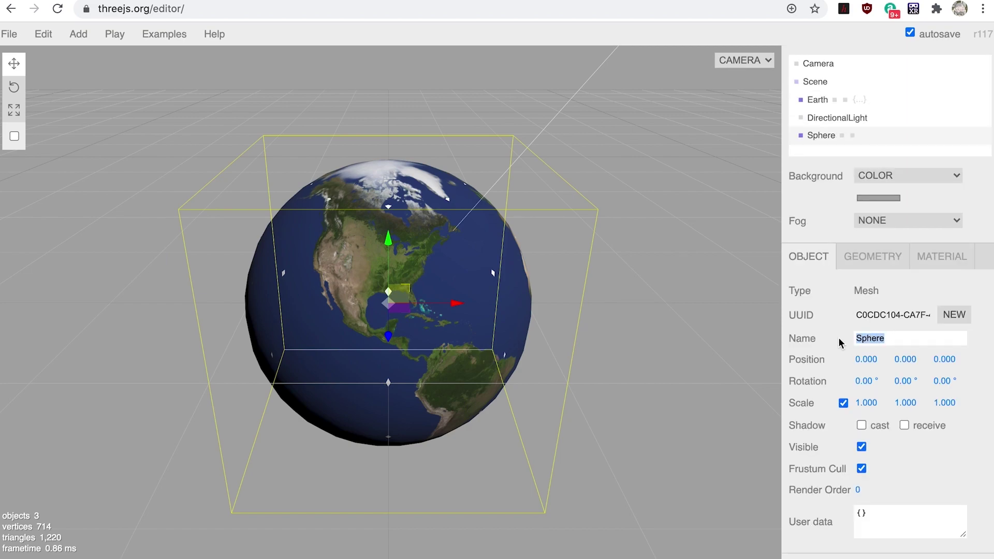
type("Moon")
key("Return")
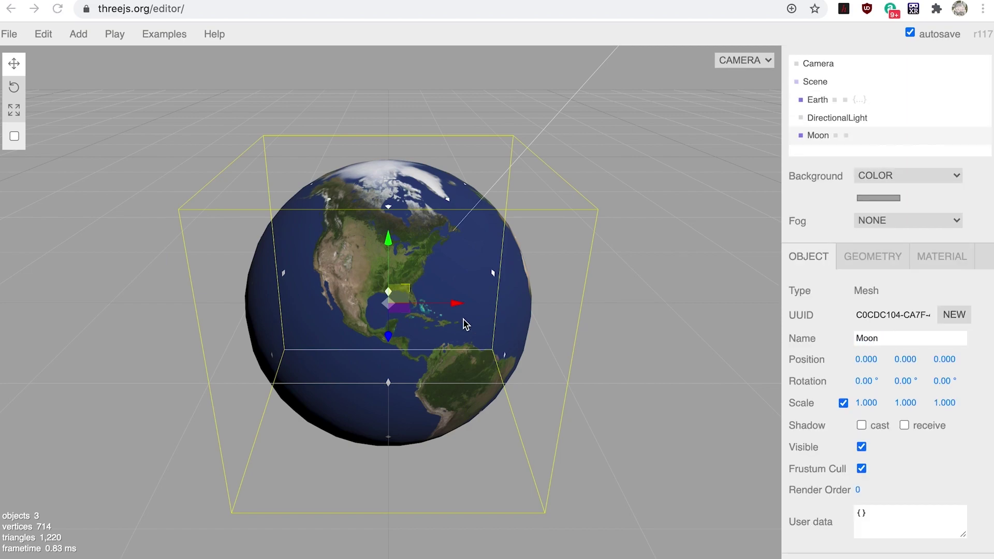
Move the Moon along X to 7.616 beside the Earth
left_click_drag(456, 304, 653, 321)
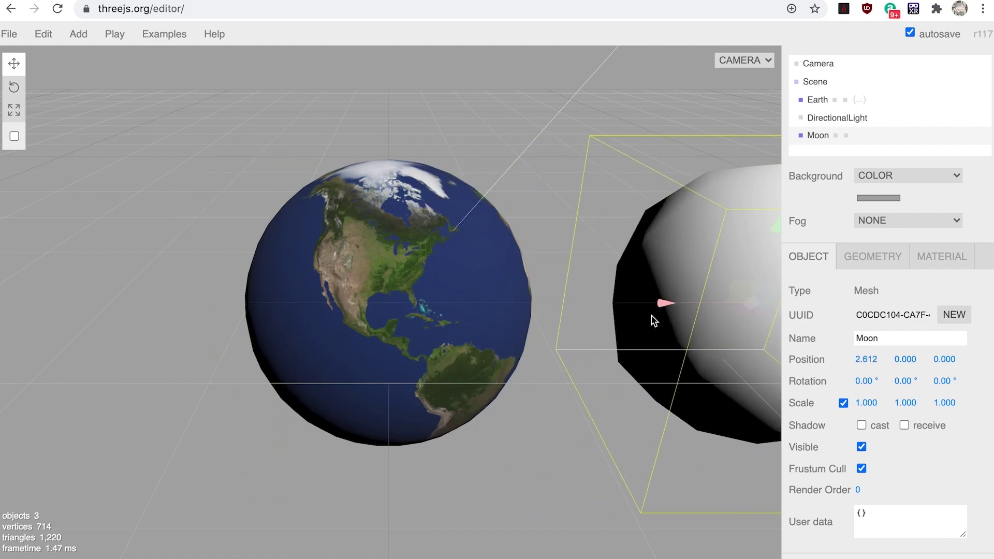
scroll(654, 321, "down", 5)
left_click_drag(417, 302, 616, 252)
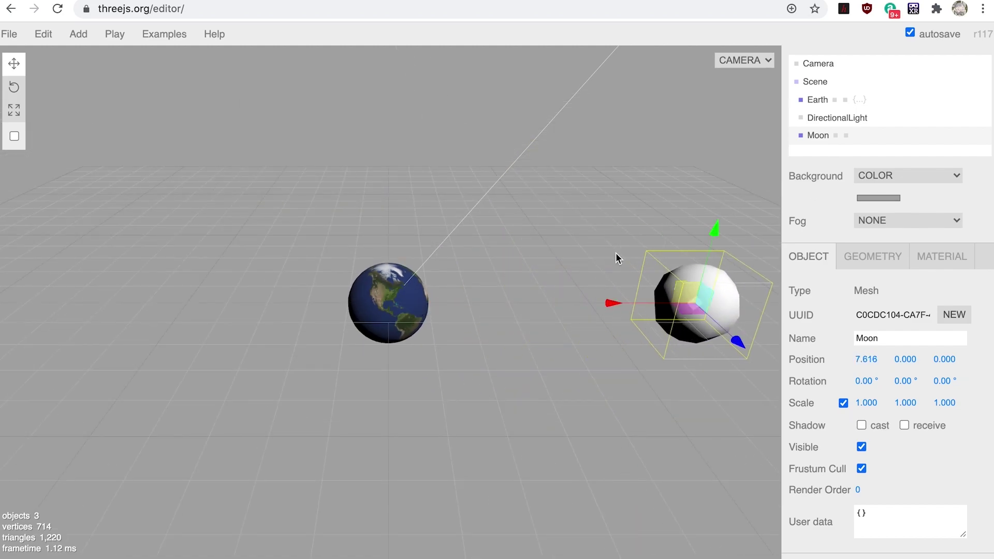
Give the Moon's geometry 30 width segments and 20 height segments
left_click(873, 257)
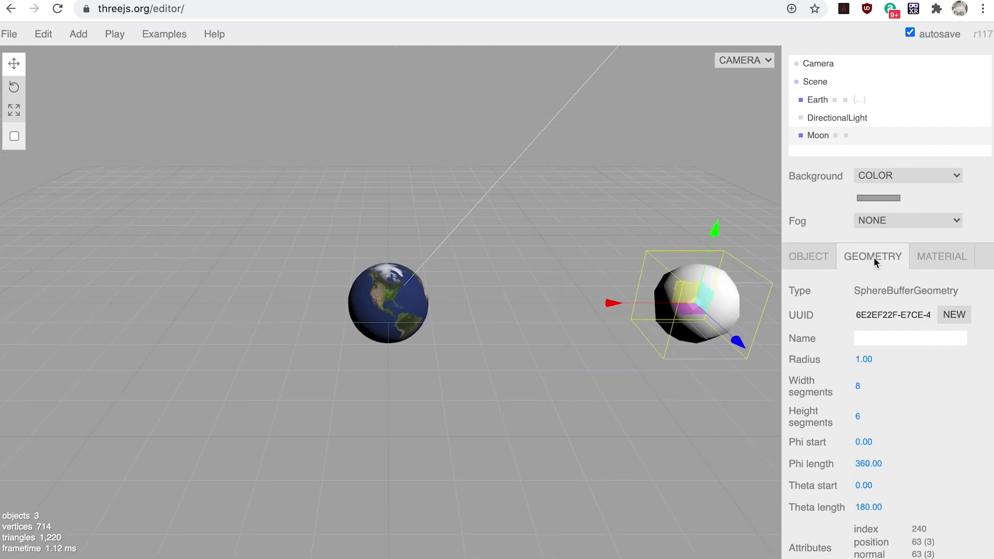
left_click(857, 388)
type("30")
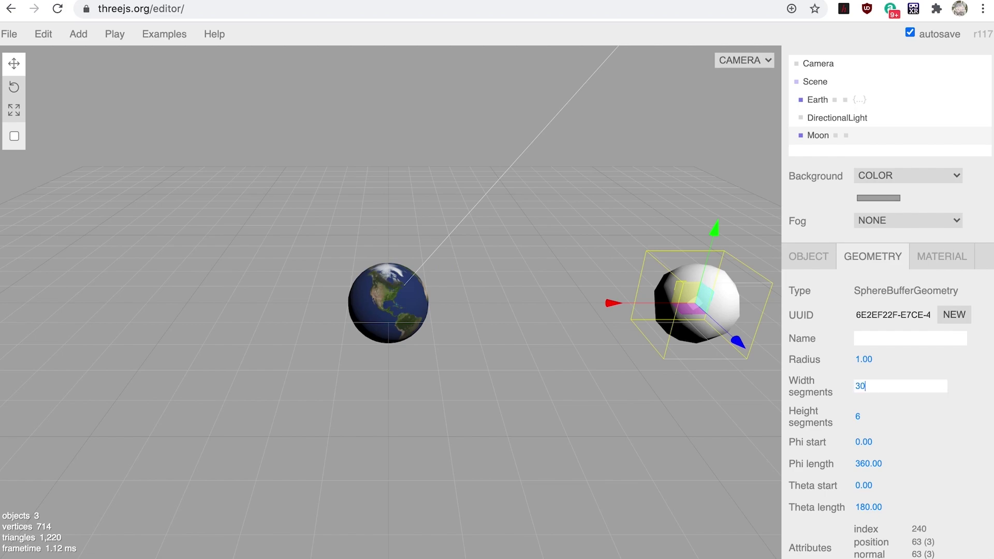
key("Return")
left_click(858, 416)
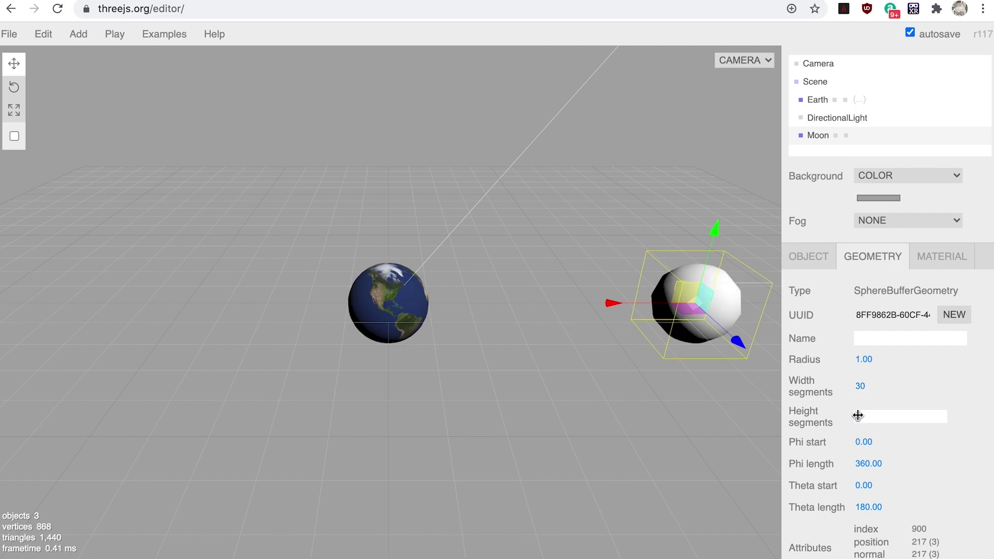
type("20")
left_click(942, 256)
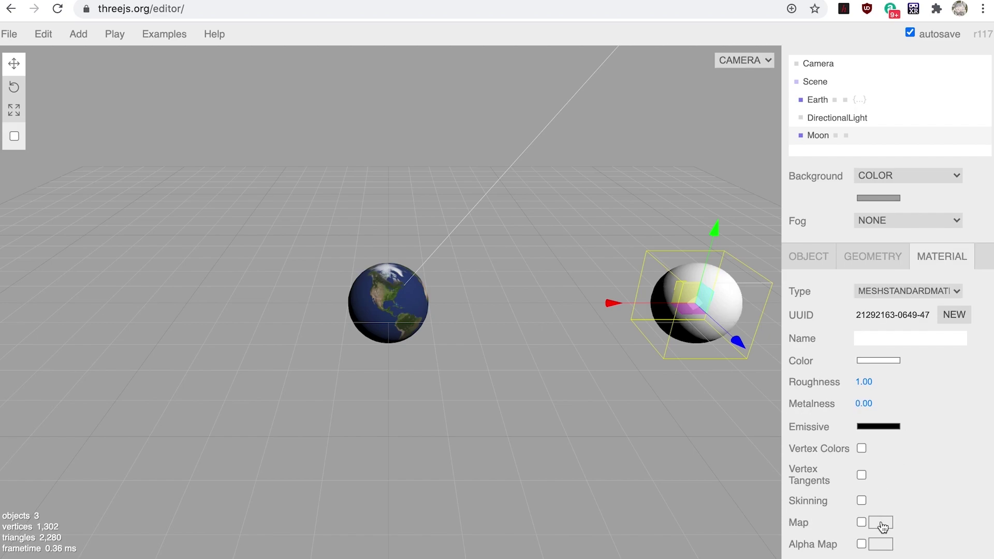
Apply moon.jpg as the Moon's material colour map
left_click(882, 524)
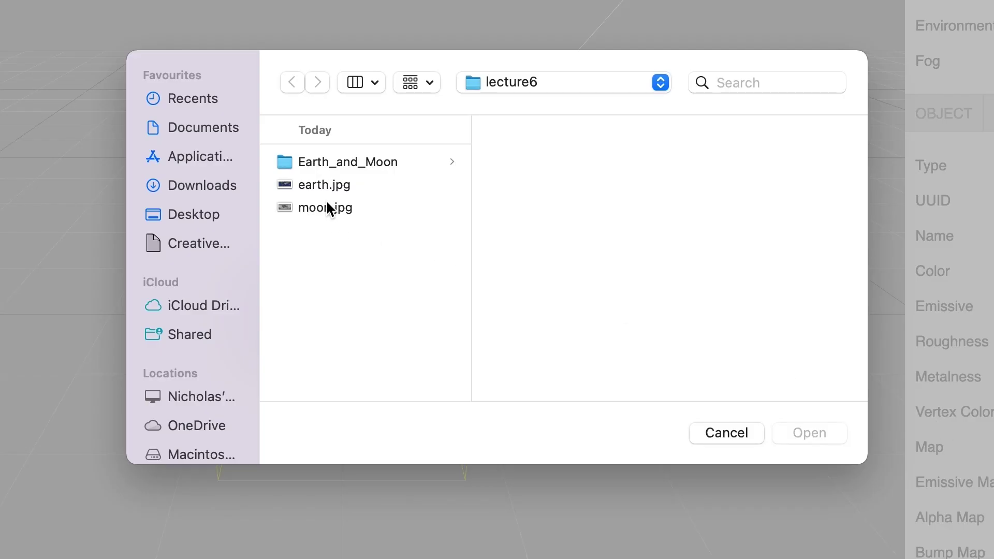
left_click(327, 207)
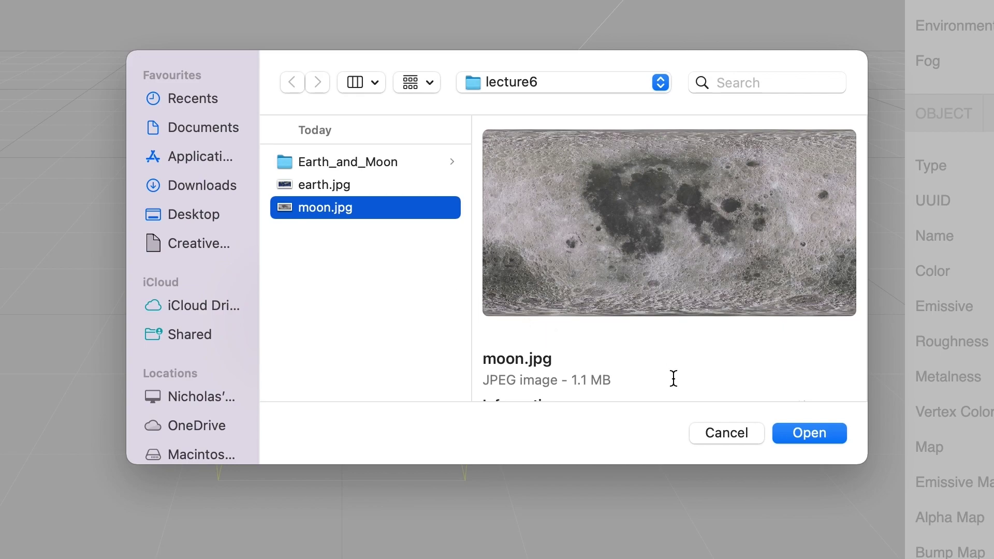
left_click(821, 437)
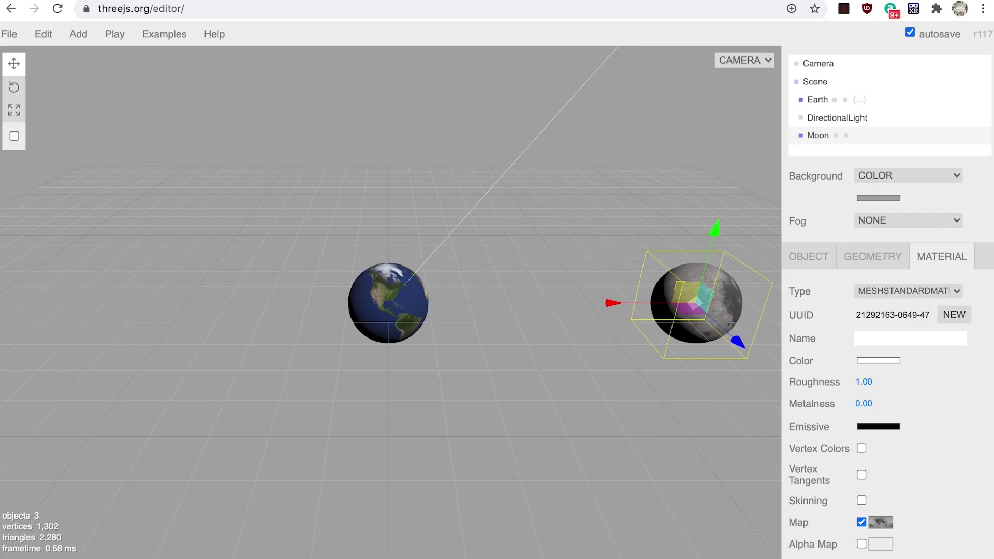
Shrink the Moon sphere's geometry radius to 0.3
left_click(874, 257)
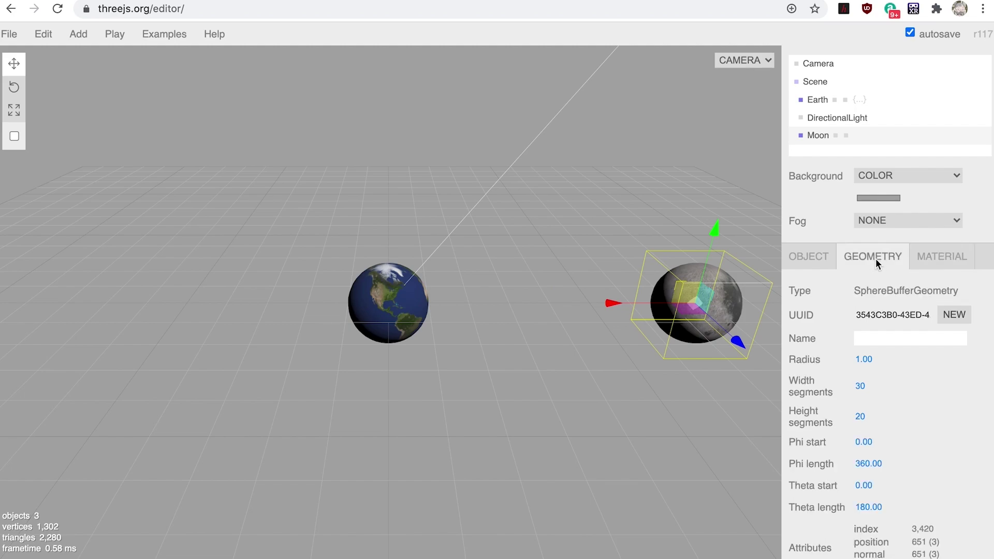
left_click(863, 359)
type("0.3")
key("Return")
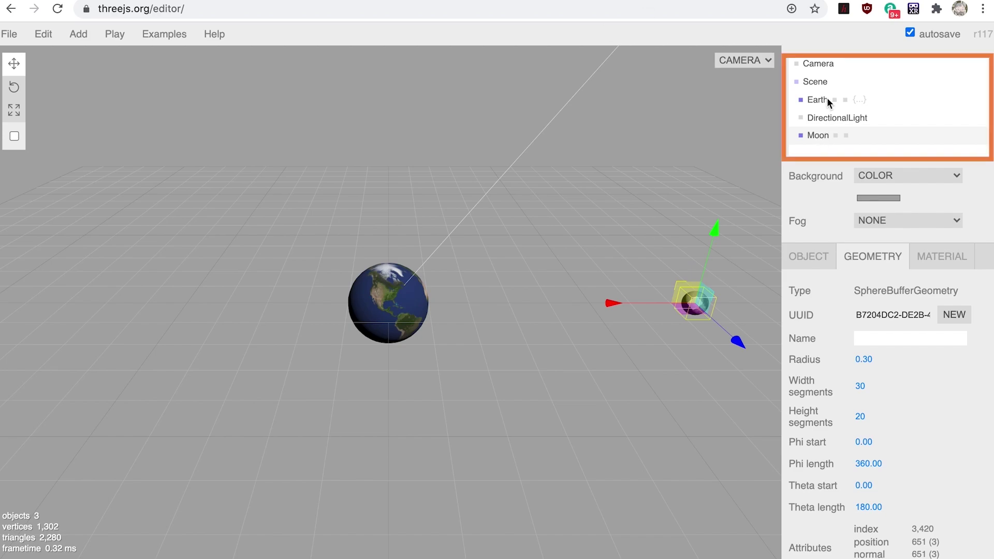
Parent the Moon under Earth, nudge Earth along X, then preview playback and stop it
left_click_drag(819, 139, 831, 99)
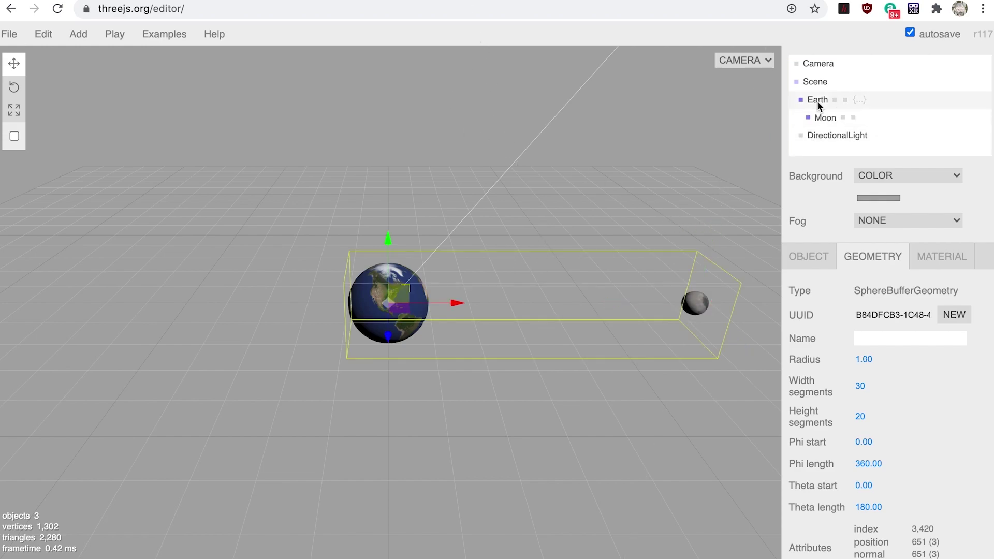
left_click(512, 258)
mouse_move(454, 302)
left_mouse_down()
mouse_move(385, 302)
mouse_move(478, 302)
mouse_move(378, 303)
mouse_move(459, 302)
left_mouse_up()
left_click(114, 35)
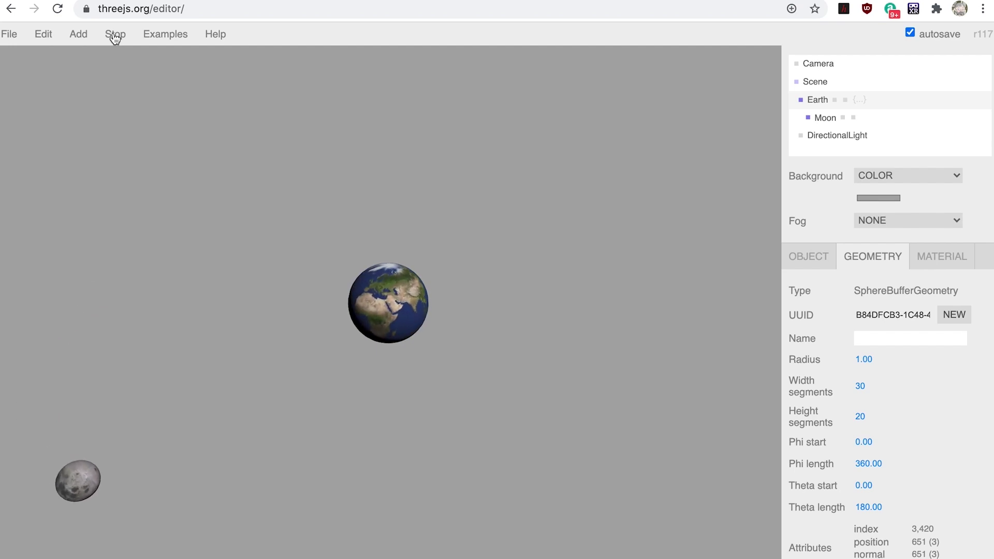
left_click(115, 36)
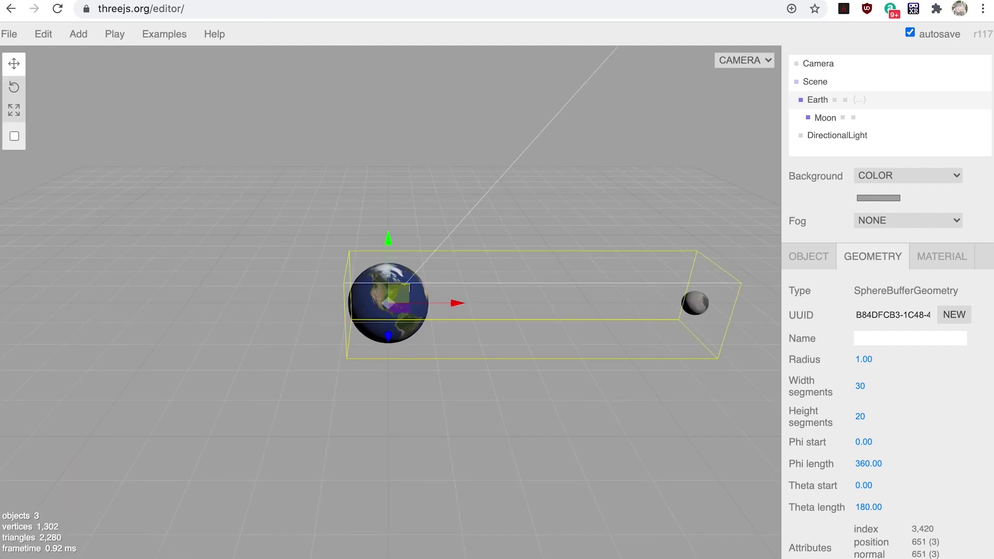
Set the scene background colour to black
left_click(882, 197)
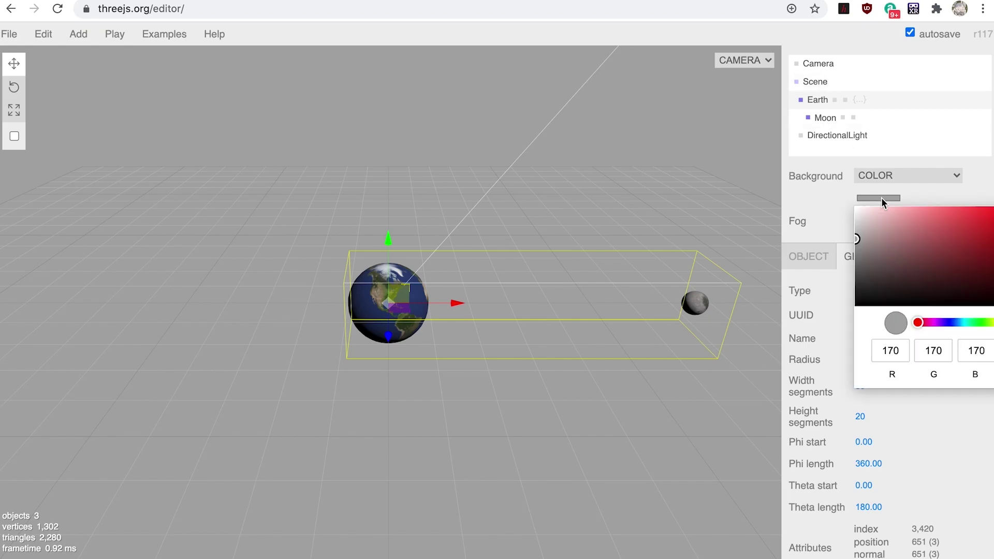
left_click_drag(856, 241, 849, 314)
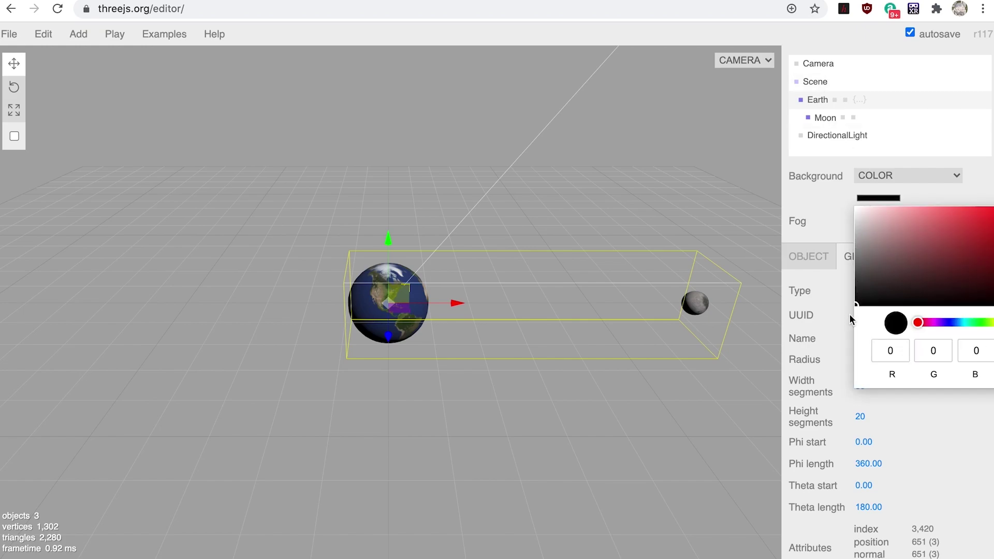
left_click(819, 207)
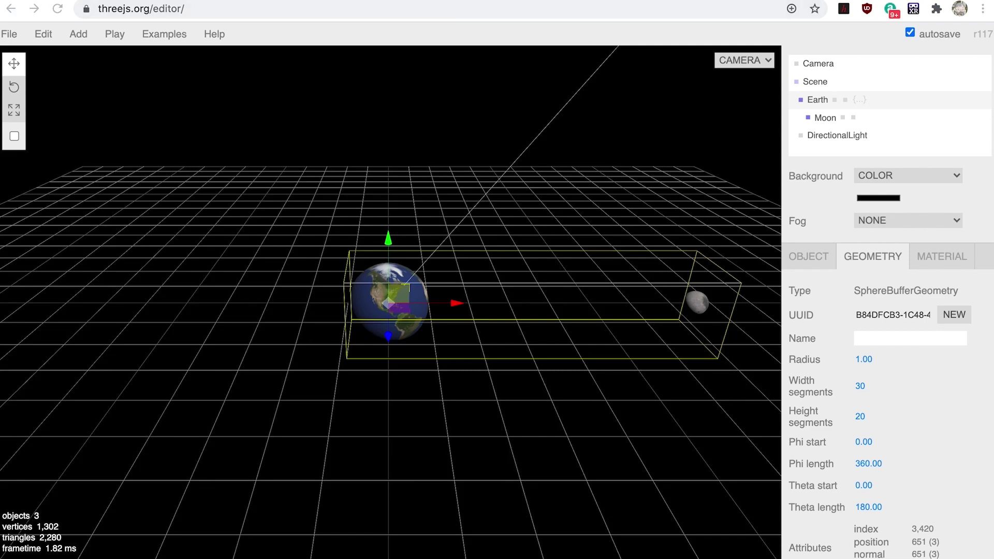
Publish the project as Earth_and_Moon.zip and unpack its folder into lecture6
mouse_move(10, 36)
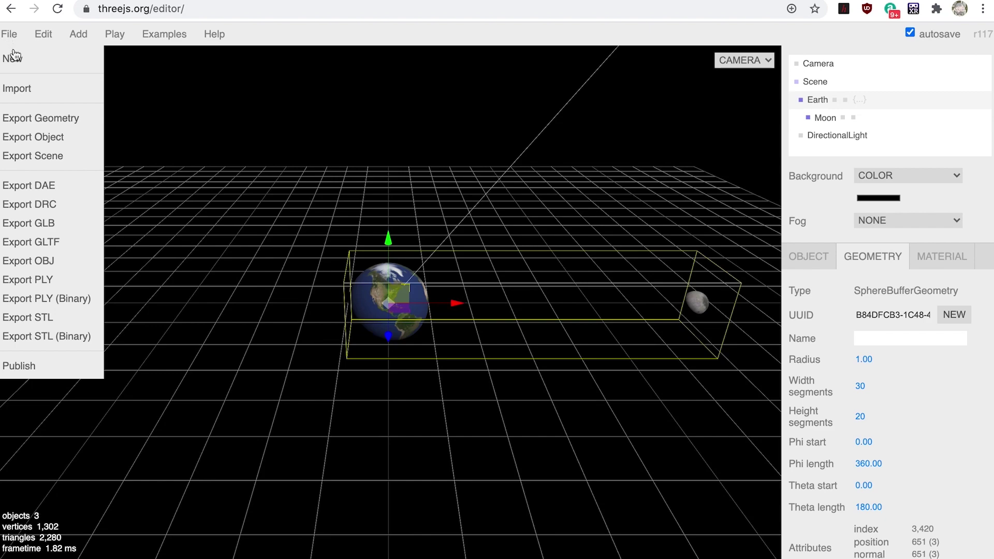
left_click(27, 367)
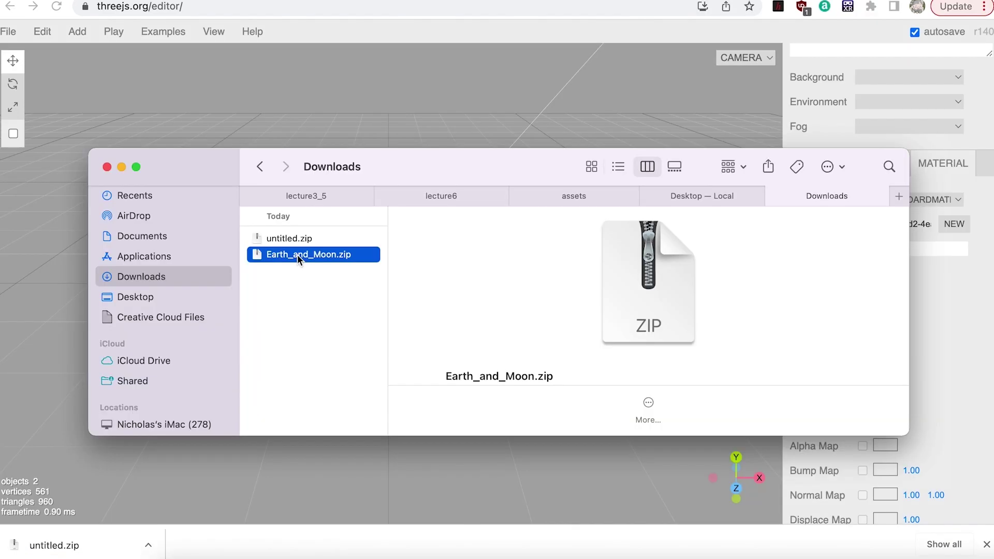
double_click(297, 255)
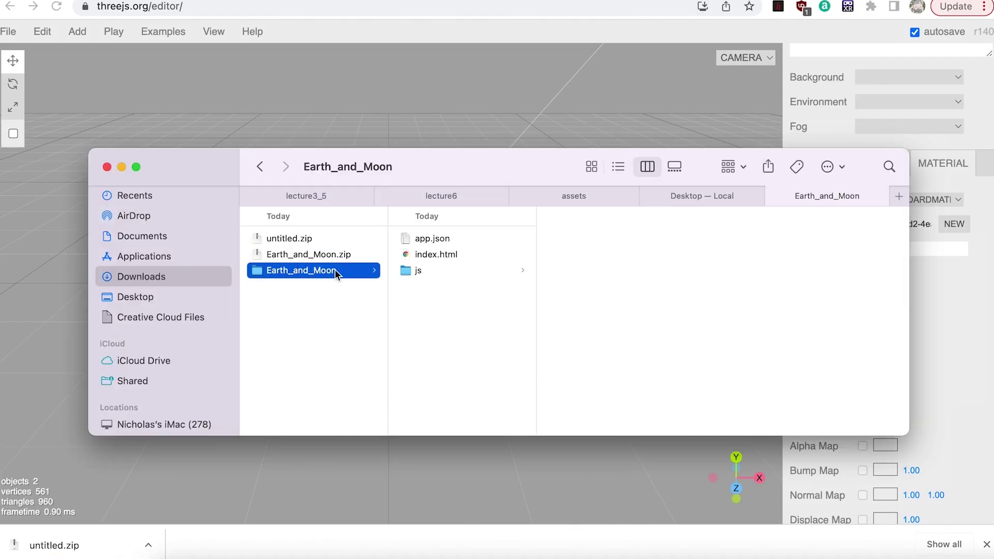
right_click(611, 231)
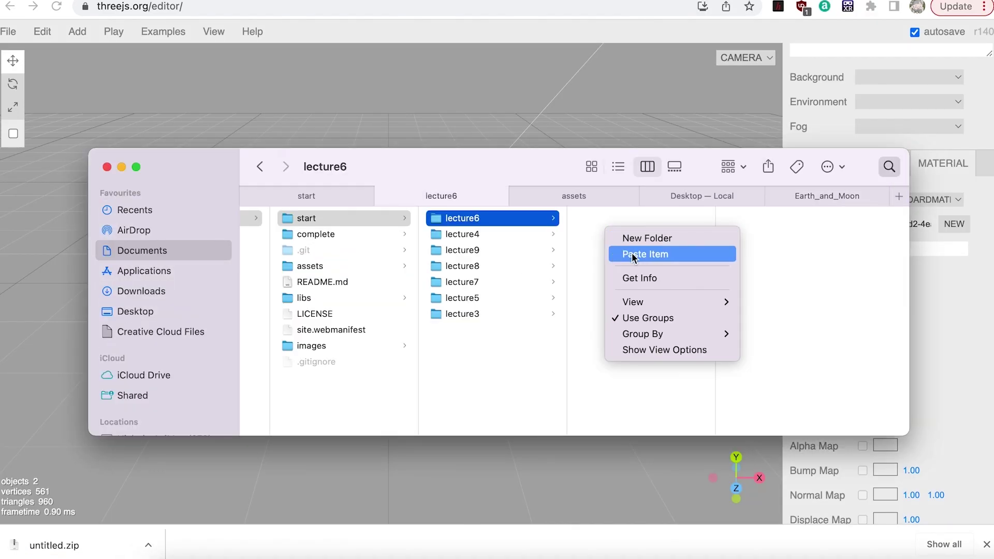
left_click(633, 253)
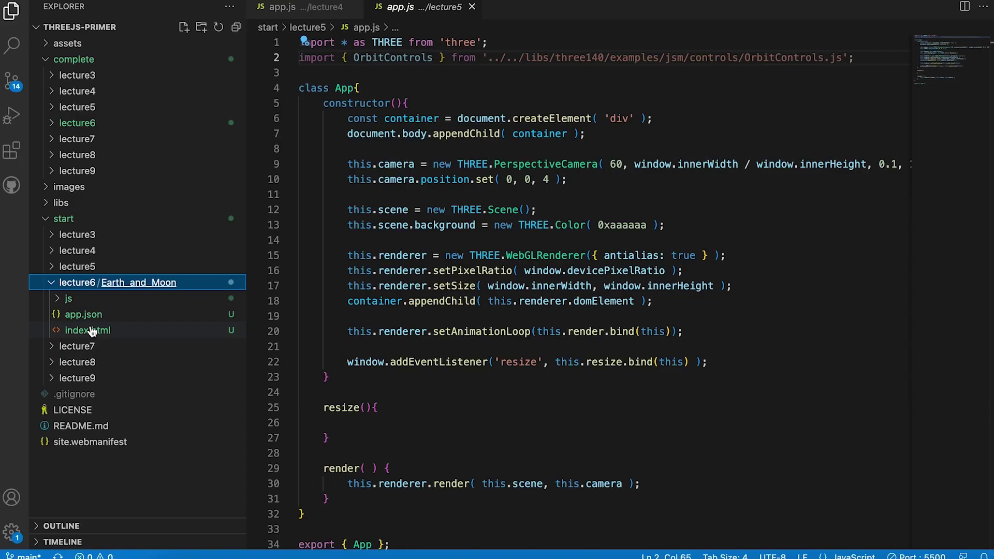
Serve the Earth_and_Moon index.html with Live Server from VS Code
right_click(91, 330)
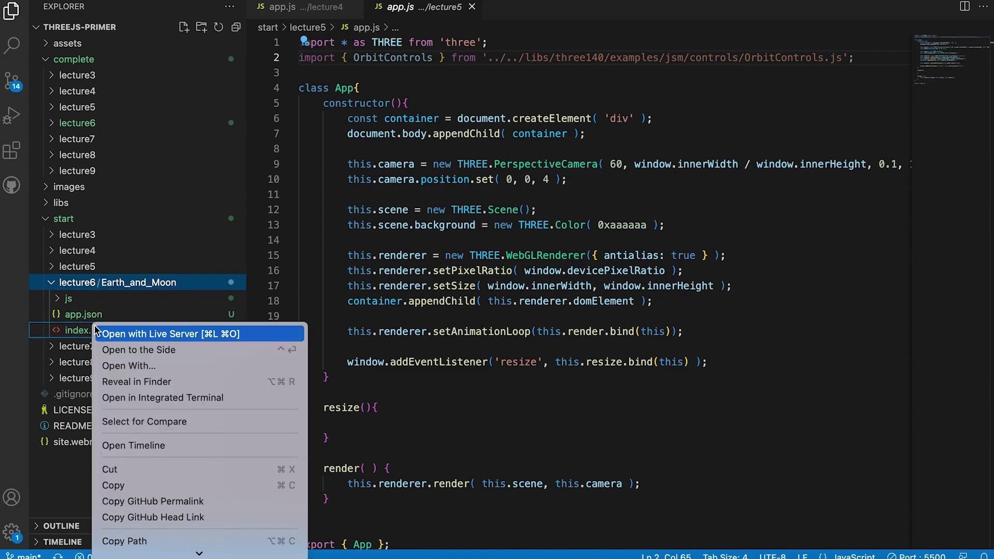
left_click(99, 332)
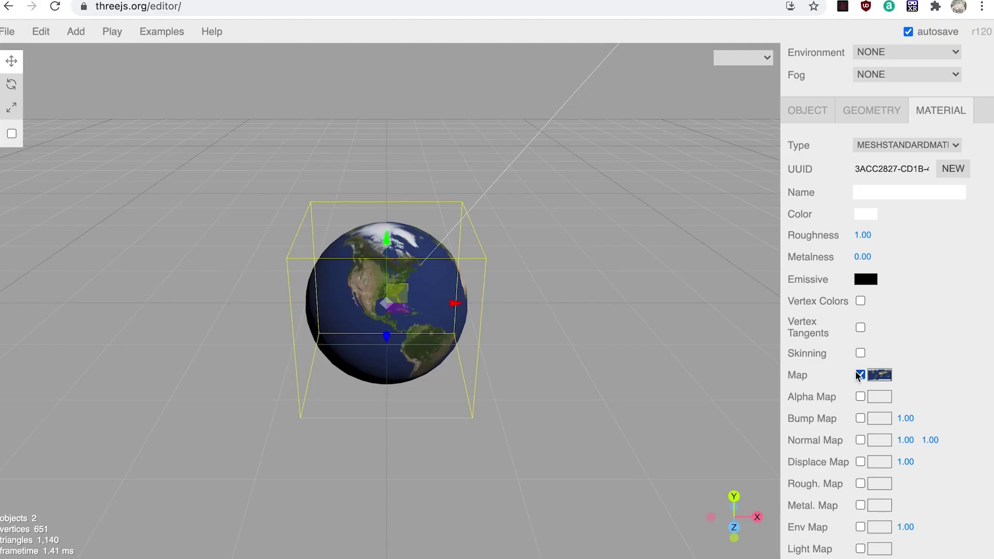
left_click(860, 375)
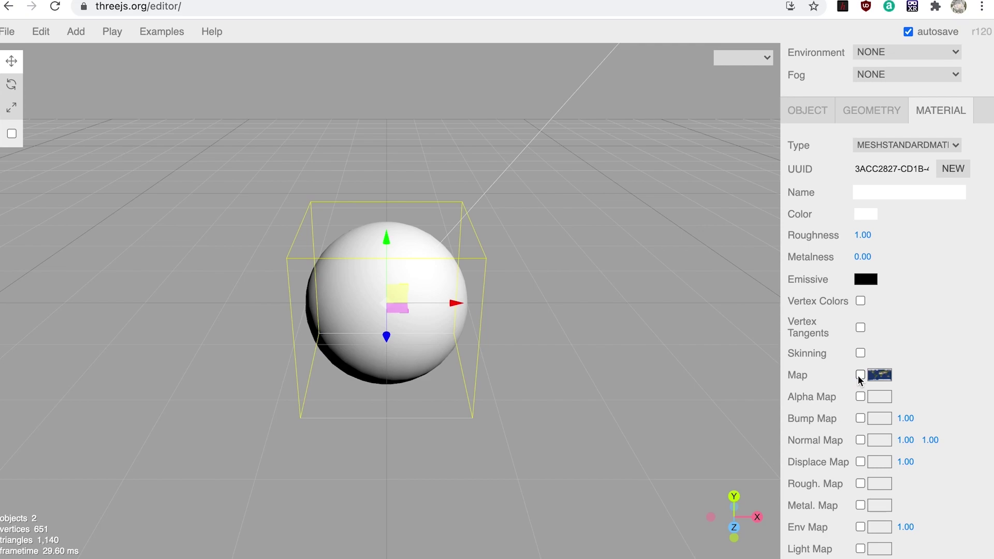
left_click(860, 375)
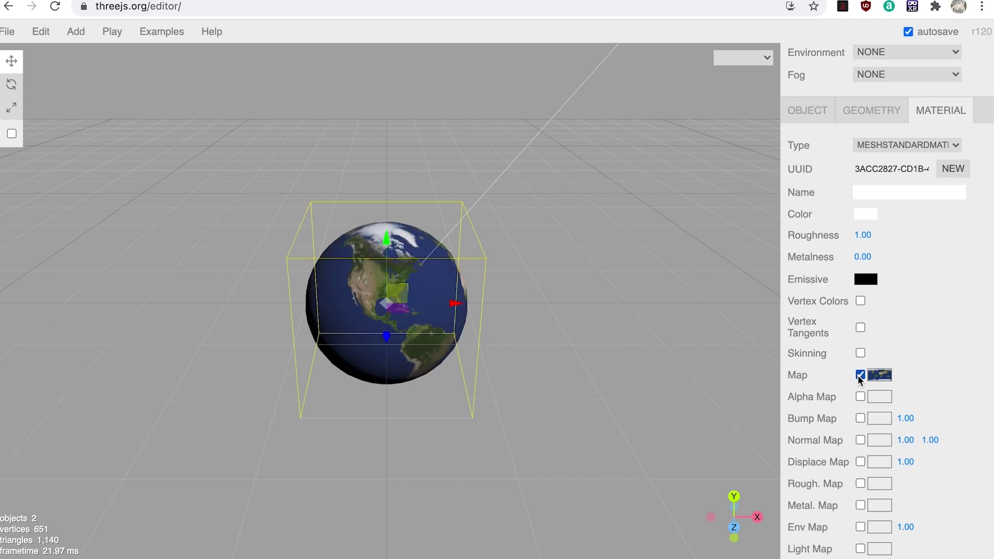